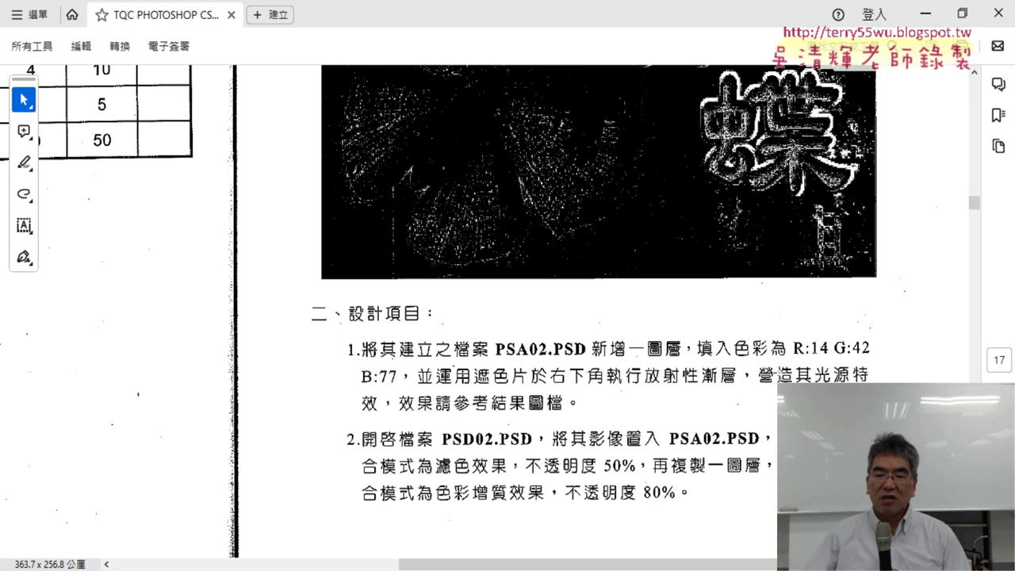
- Minimize the Acrobat Reader instructions so the blank PSA206 in Photoshop shows
click(931, 14)
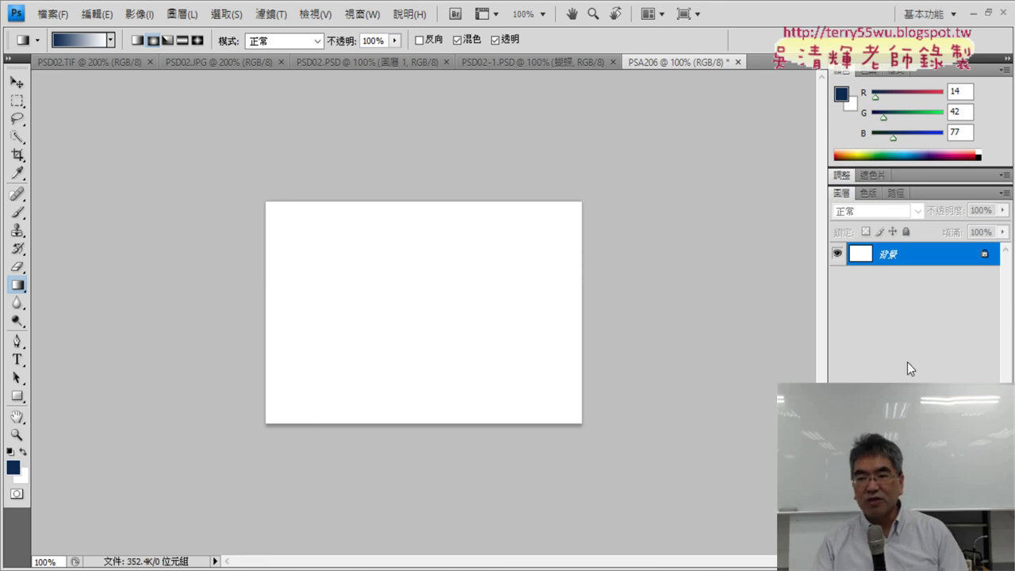
- Glance at the Channels panel, then add an empty 圖層 1 above the Background
click(858, 193)
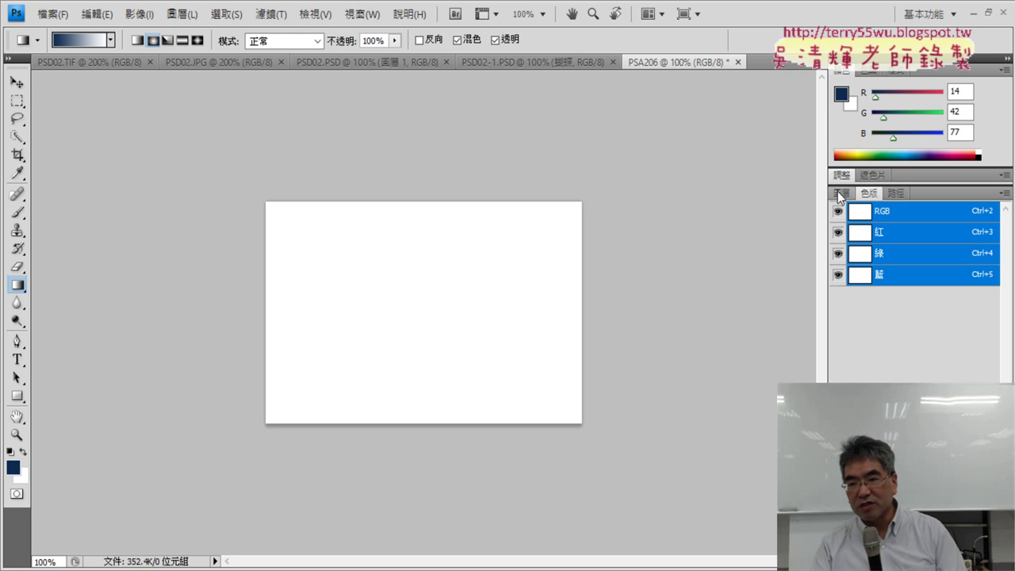
click(841, 194)
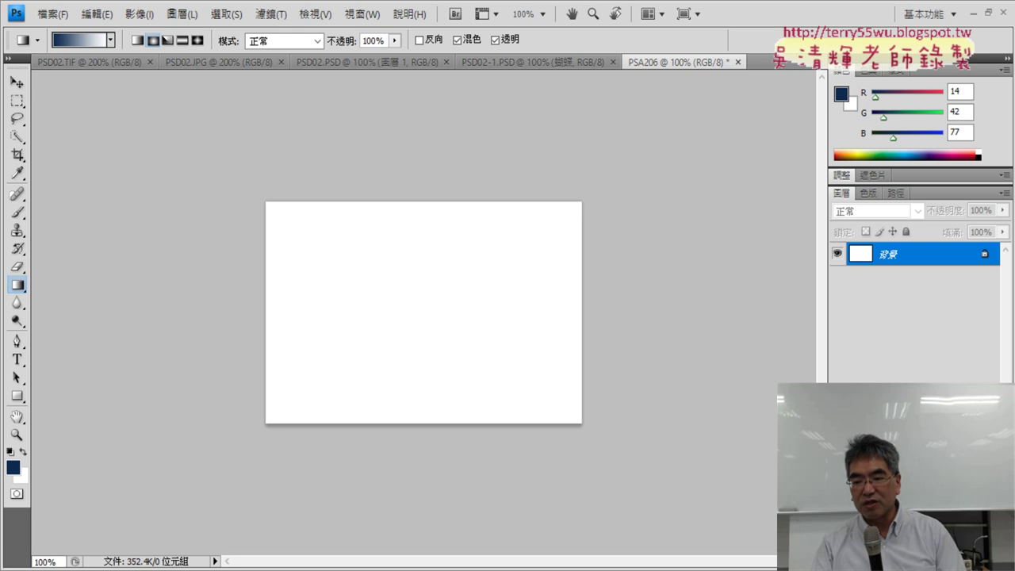
key(ctrl+shift+alt+n)
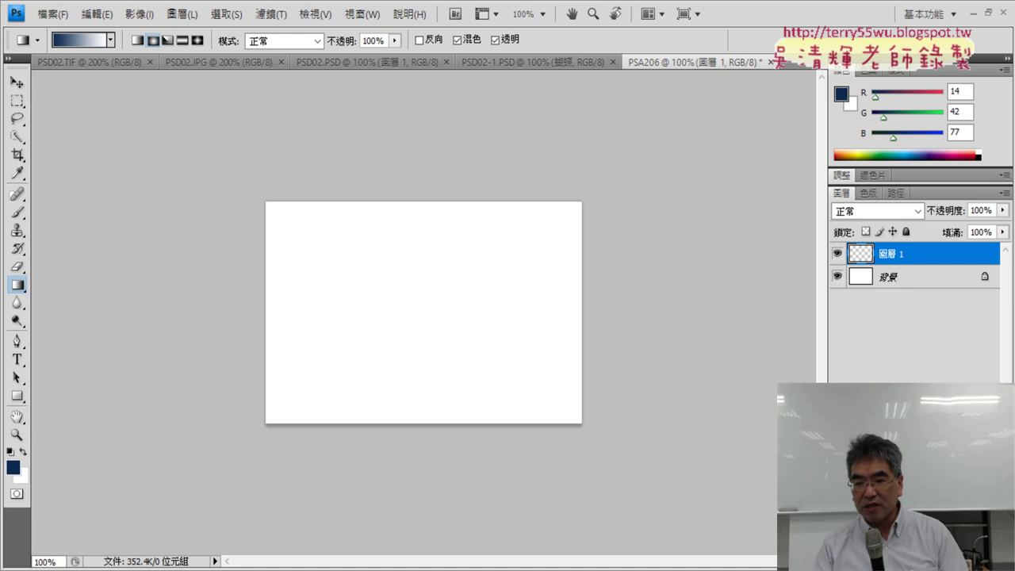
- Attach a white layer mask to 圖層 1, then briefly recheck the instruction PDF
click(905, 562)
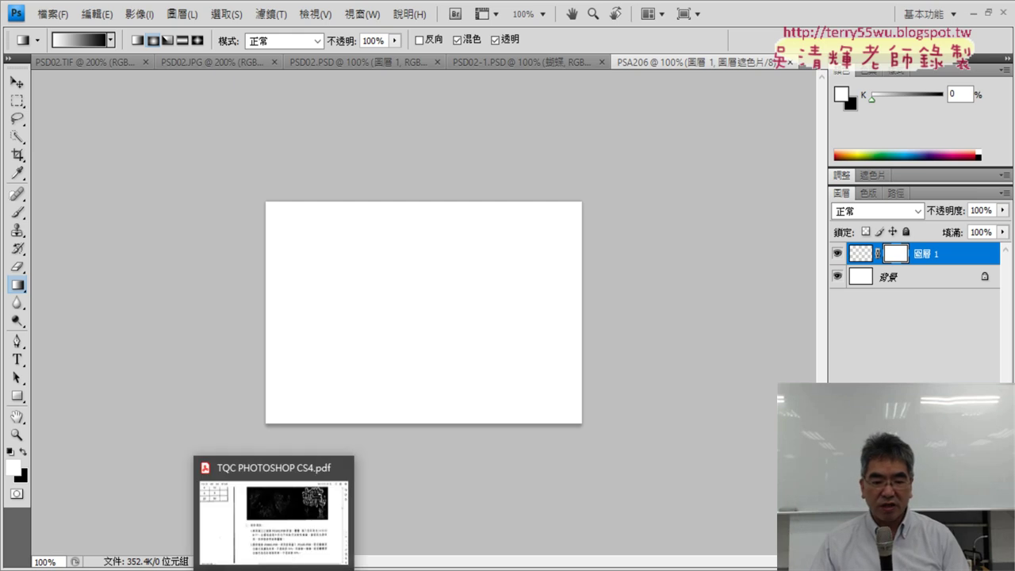
click(277, 512)
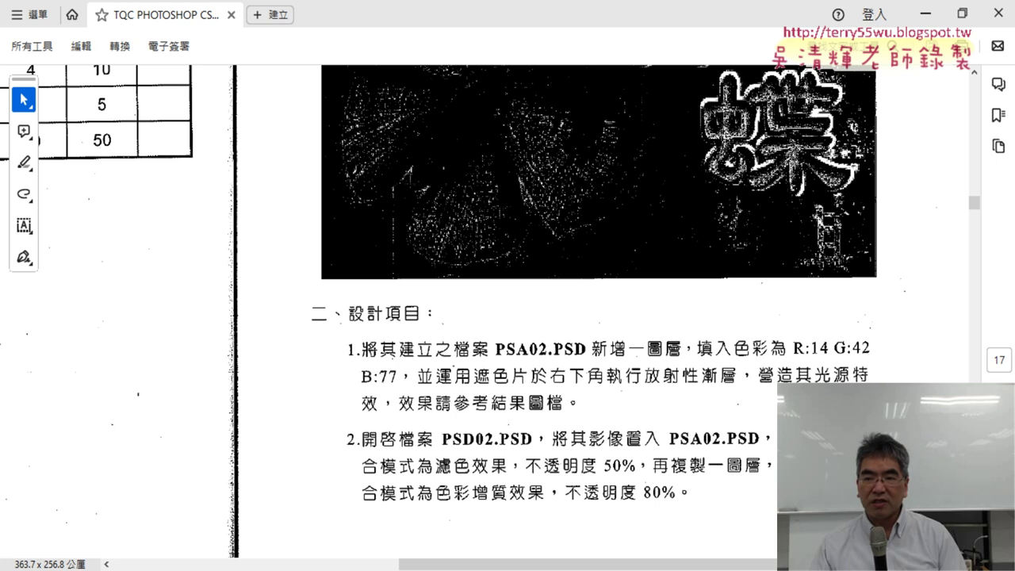
click(924, 13)
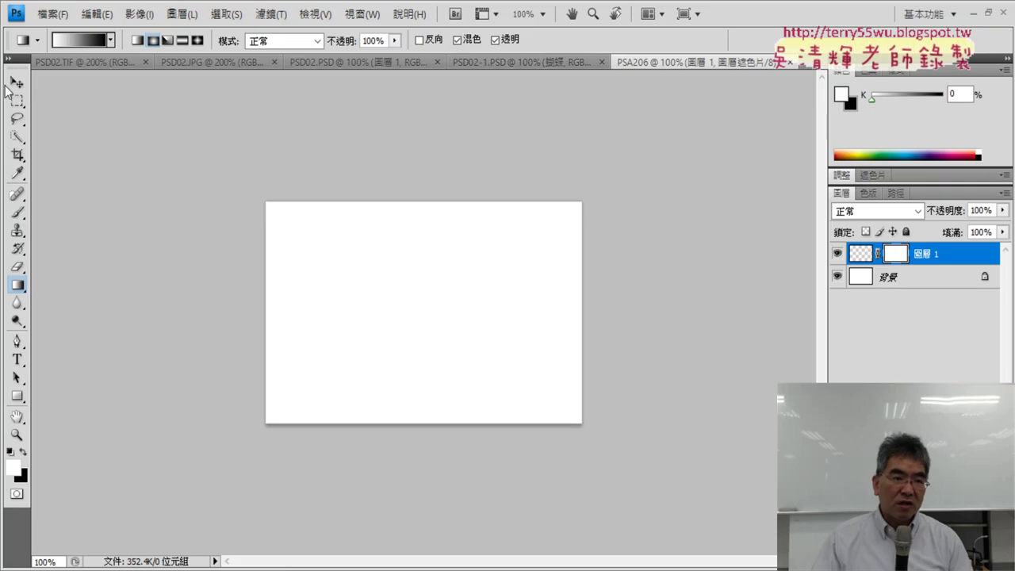
right_click(18, 287)
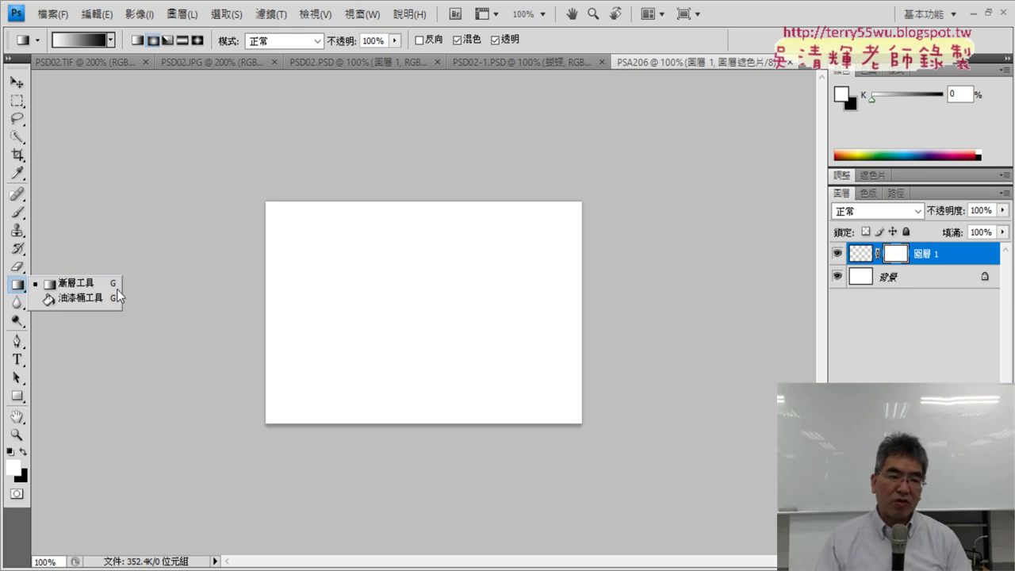
click(89, 284)
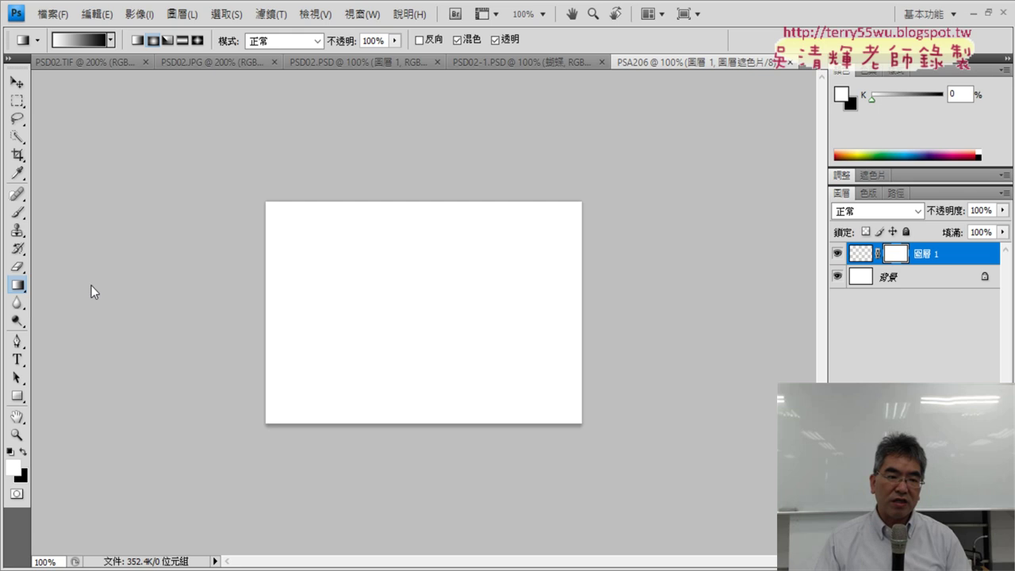
click(17, 286)
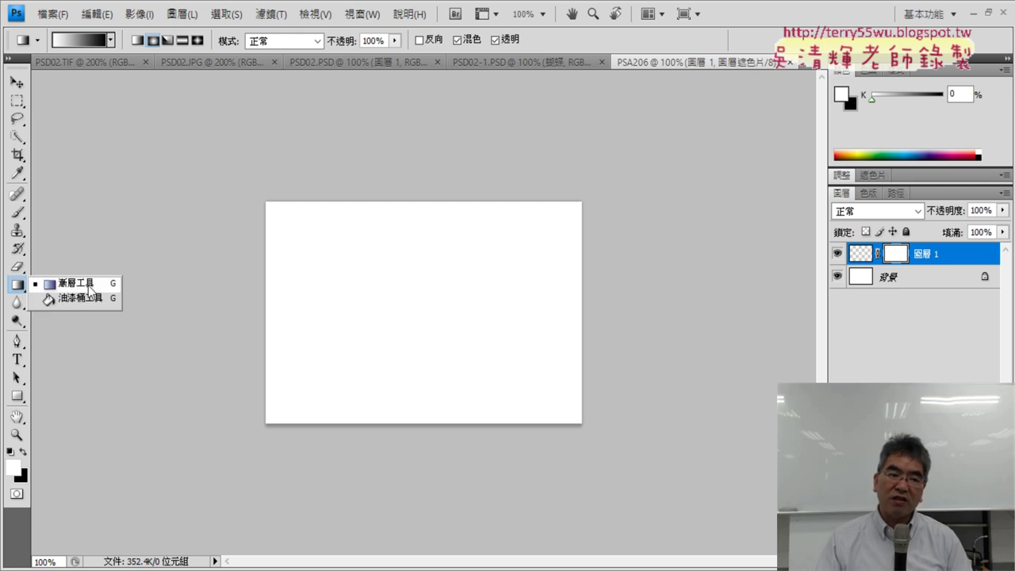
click(88, 285)
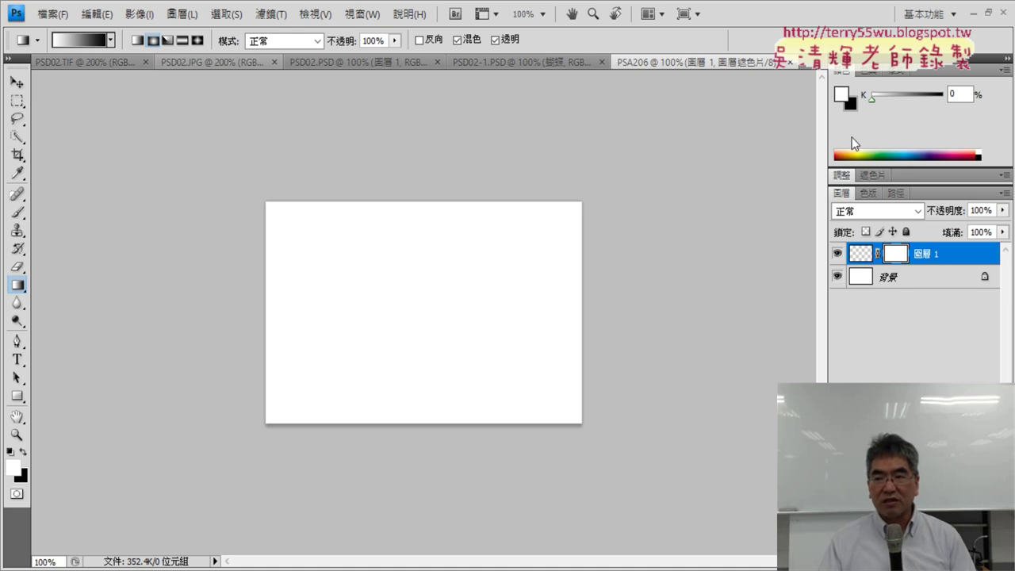
- Switch 圖層 1's editing target between pixels and mask, rechecking the instructions
click(864, 254)
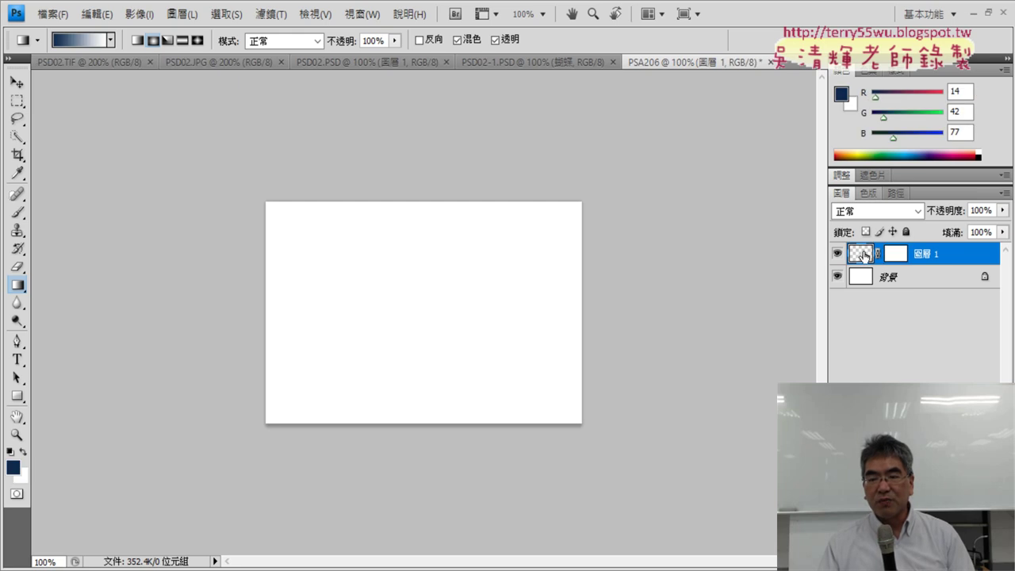
click(895, 254)
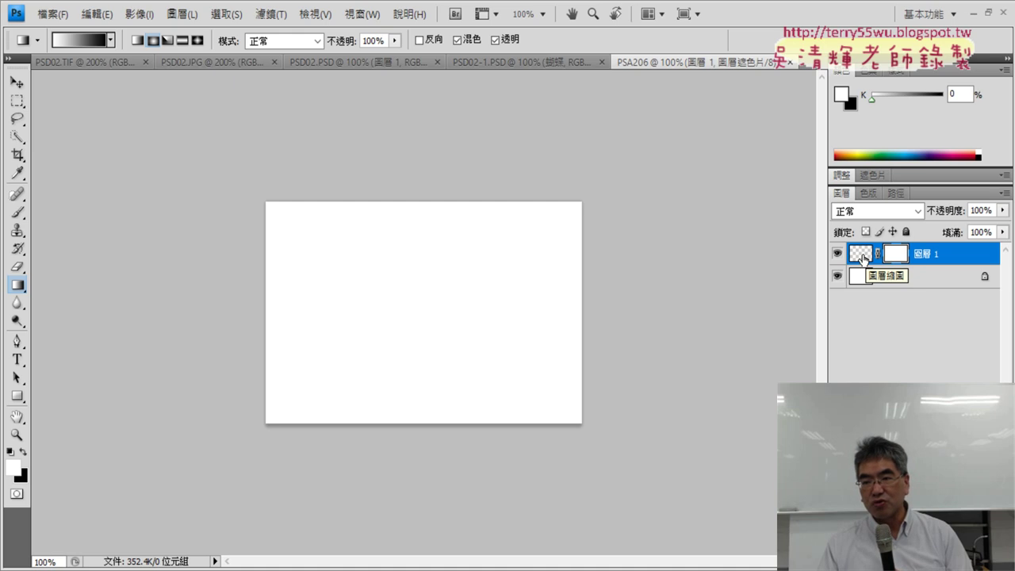
click(862, 258)
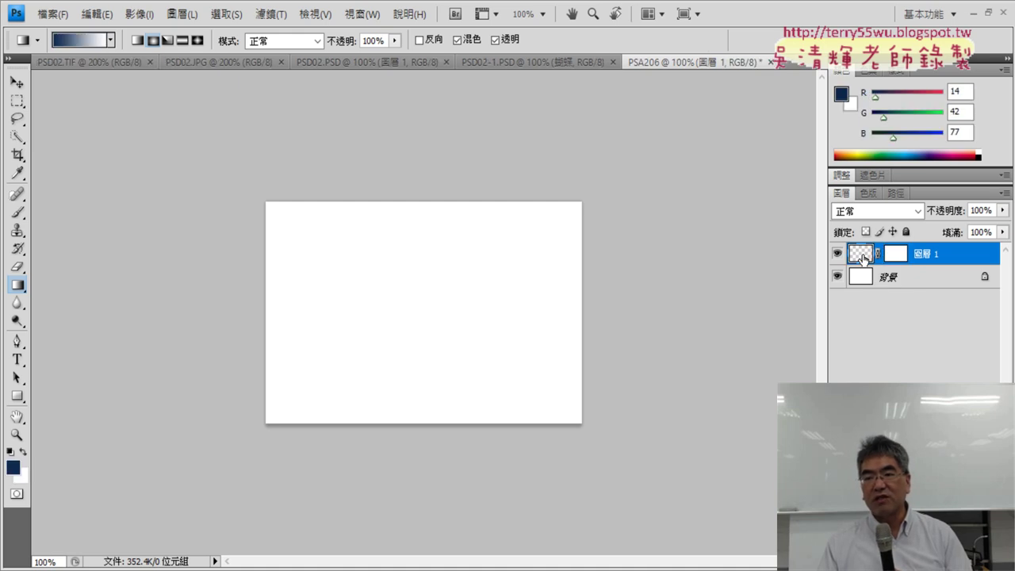
click(895, 254)
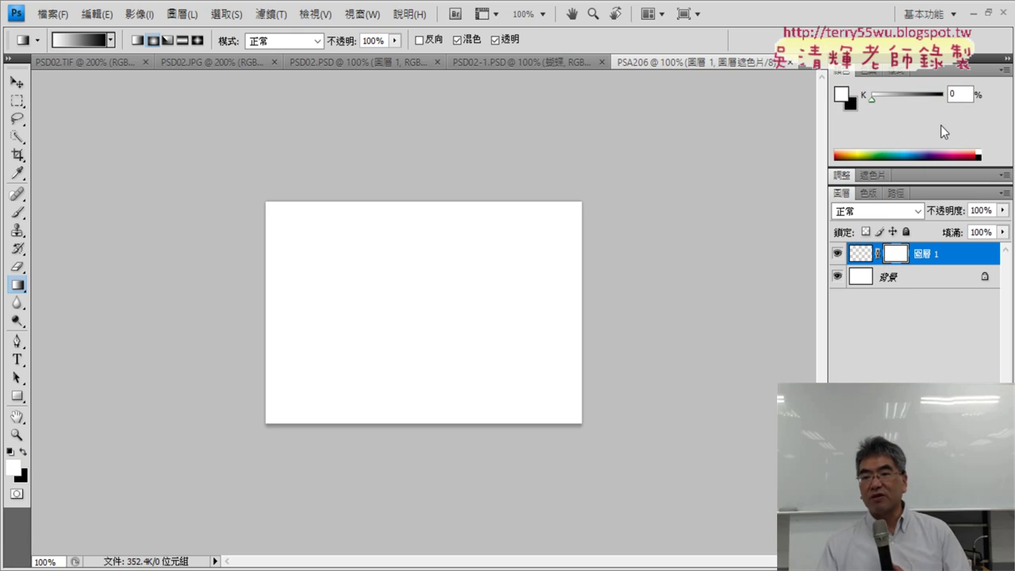
key(alt+Tab)
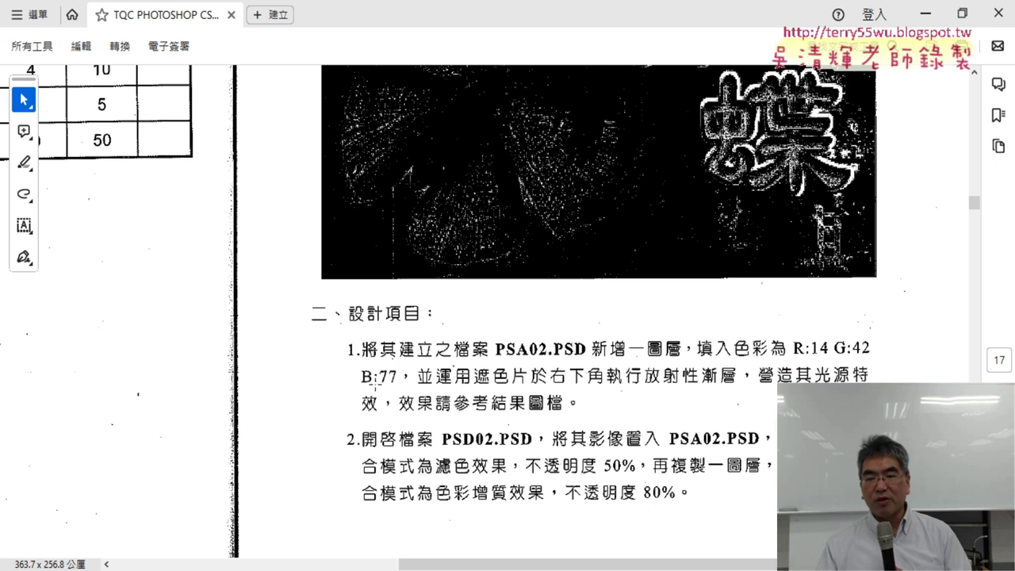
click(925, 14)
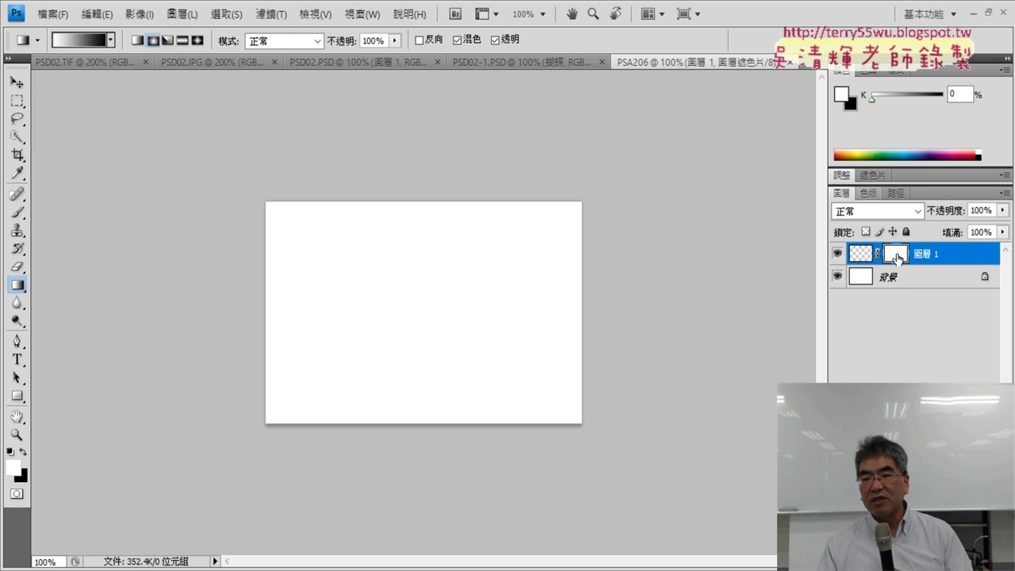
- Target 圖層 1's pixels, verify navy R14 G42 B77, and view the PSD02.TIF reference
click(863, 255)
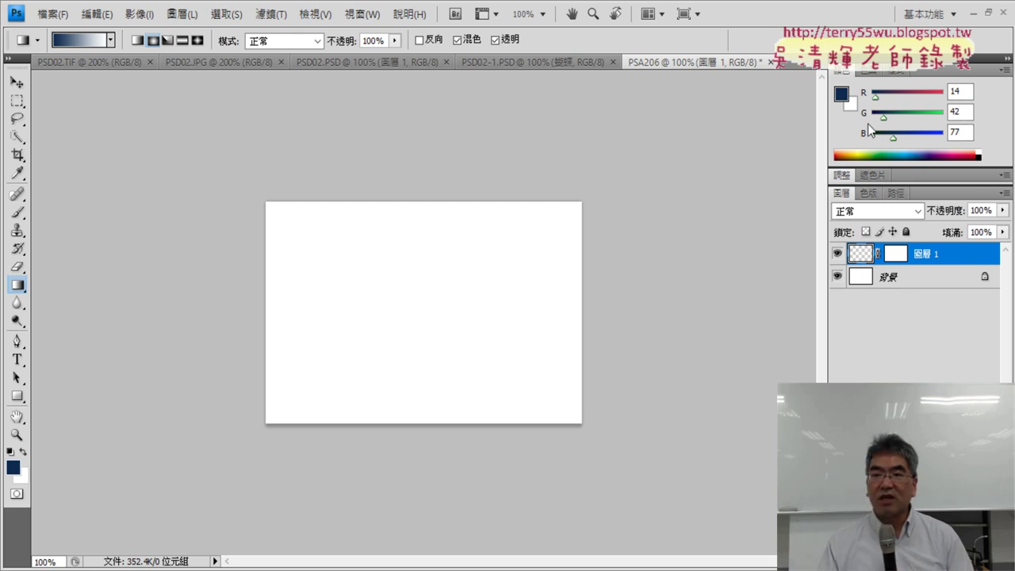
click(961, 94)
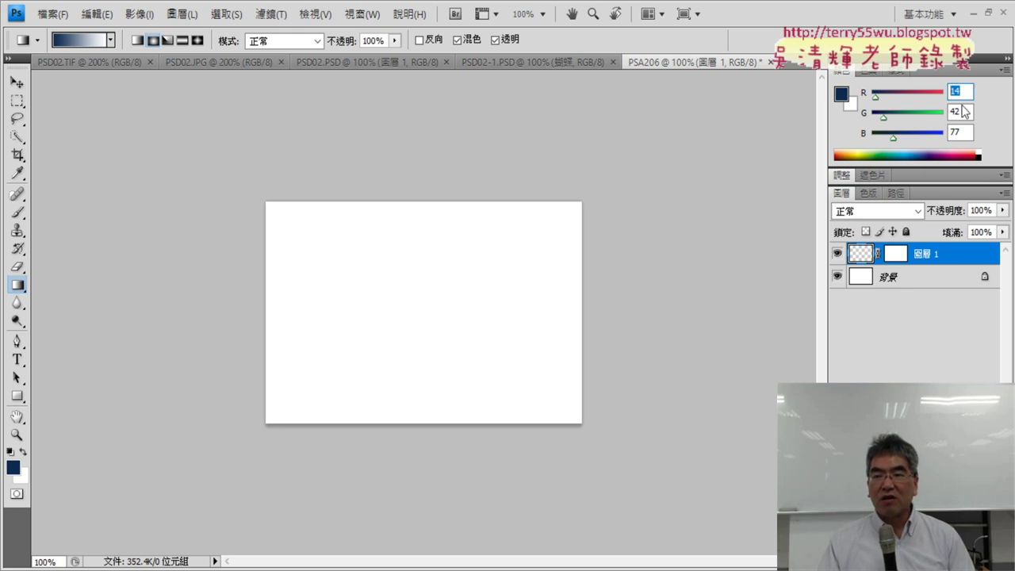
click(967, 113)
key(Tab)
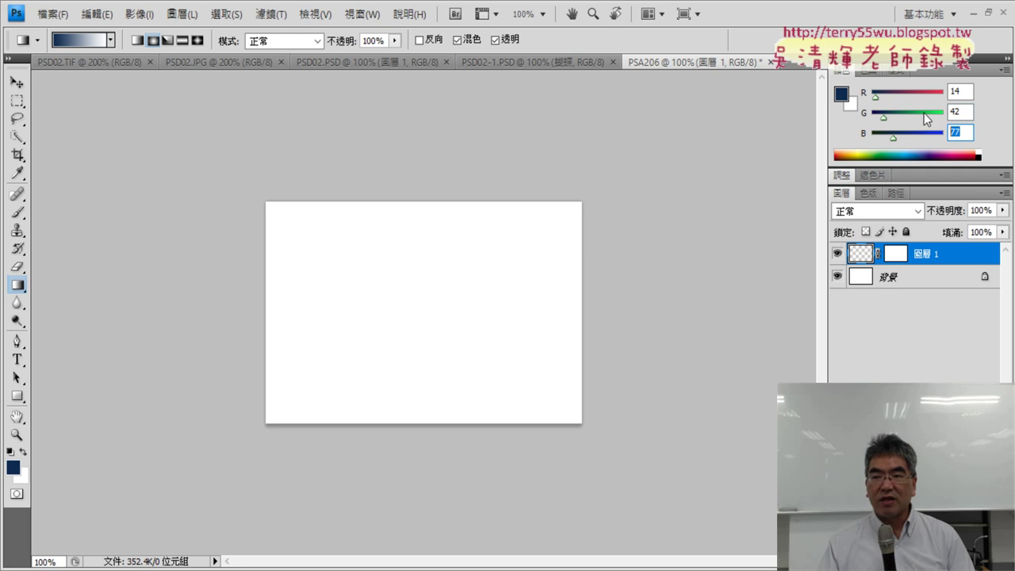
click(964, 92)
click(964, 113)
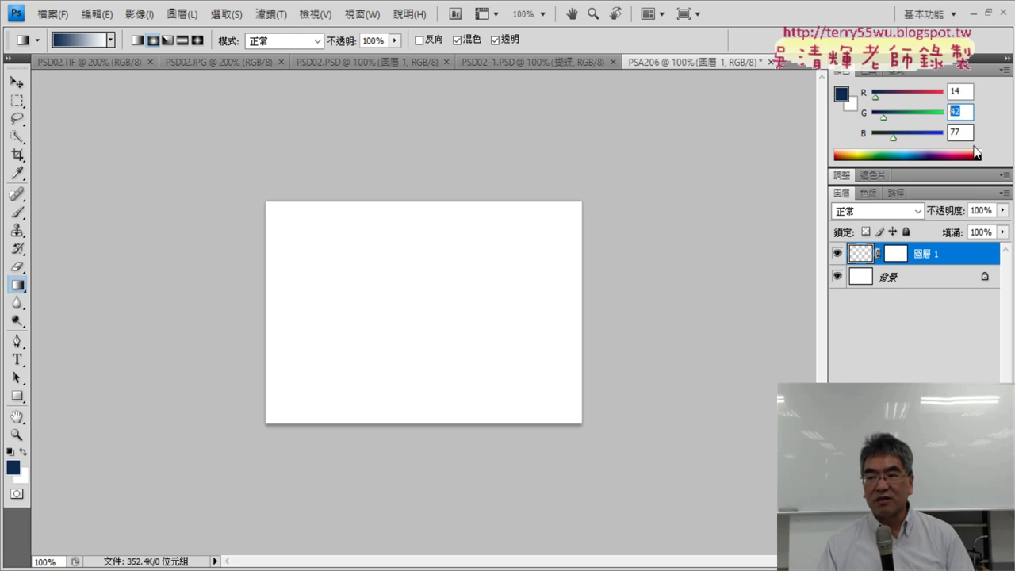
click(968, 132)
key(Tab)
key(Tab)
key(Tab)
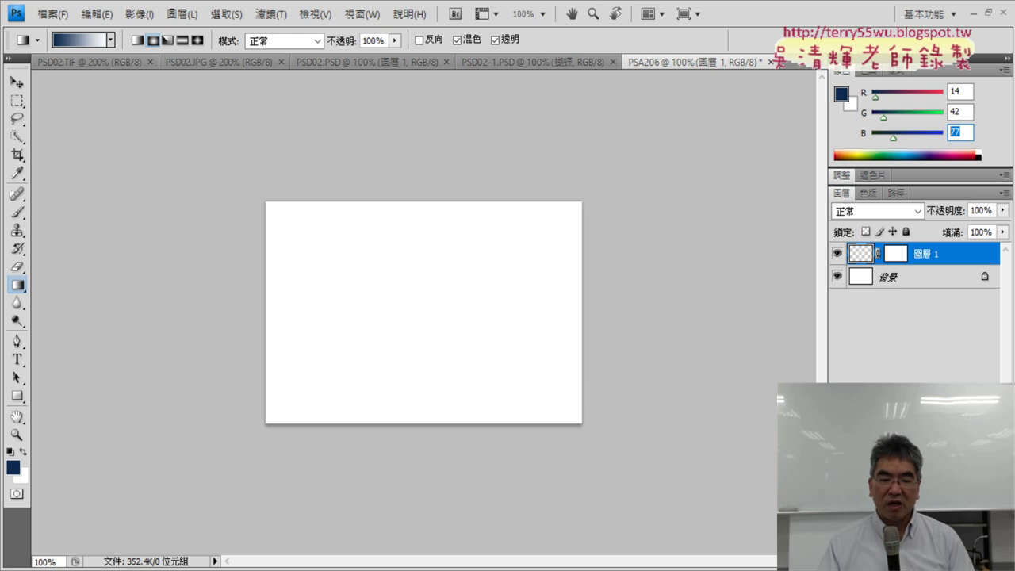
click(83, 60)
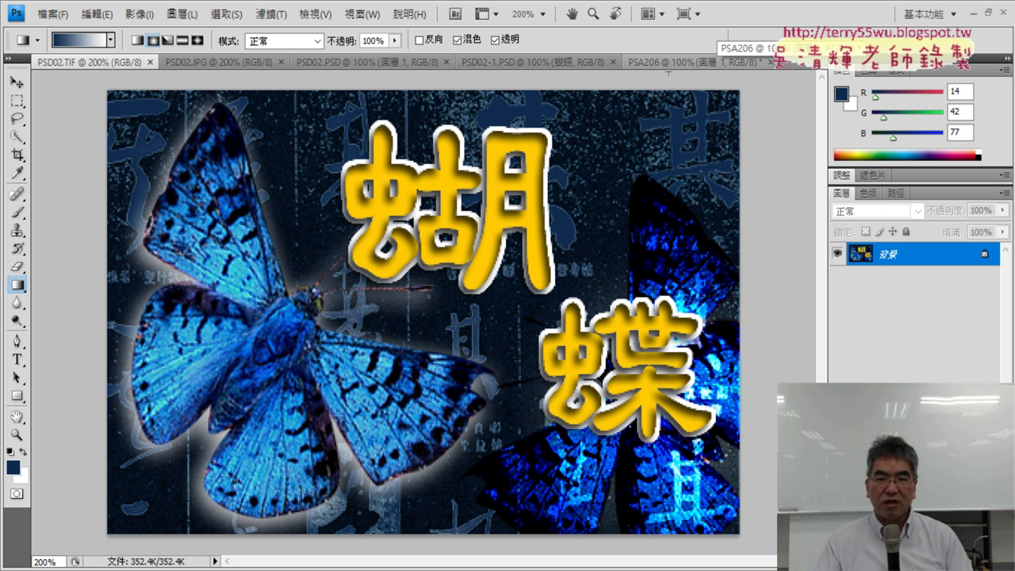
- In PSA206, drag a navy gradient from top-left to the bottom-right corner on 圖層 1
click(668, 62)
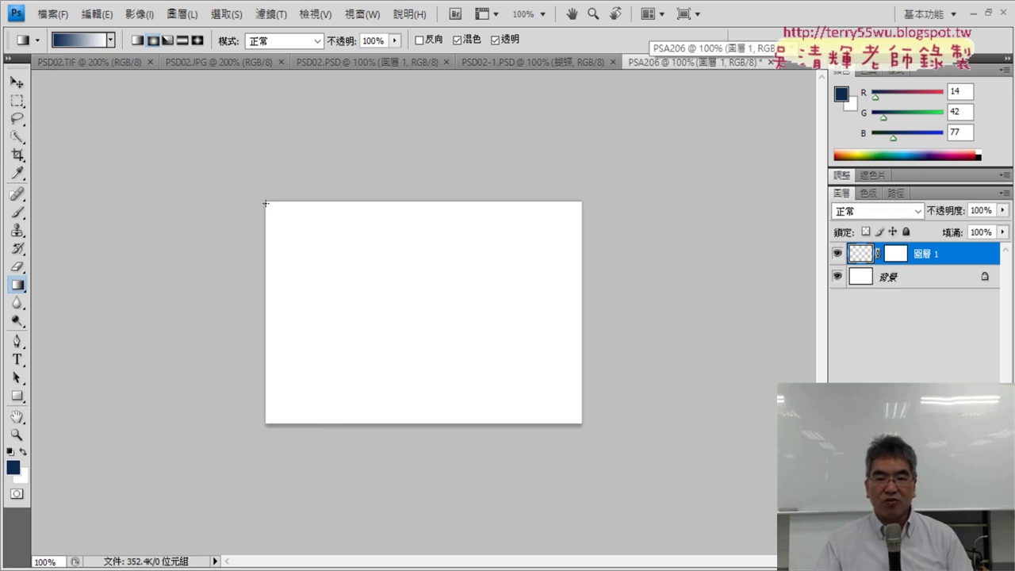
drag(265, 203, 579, 419)
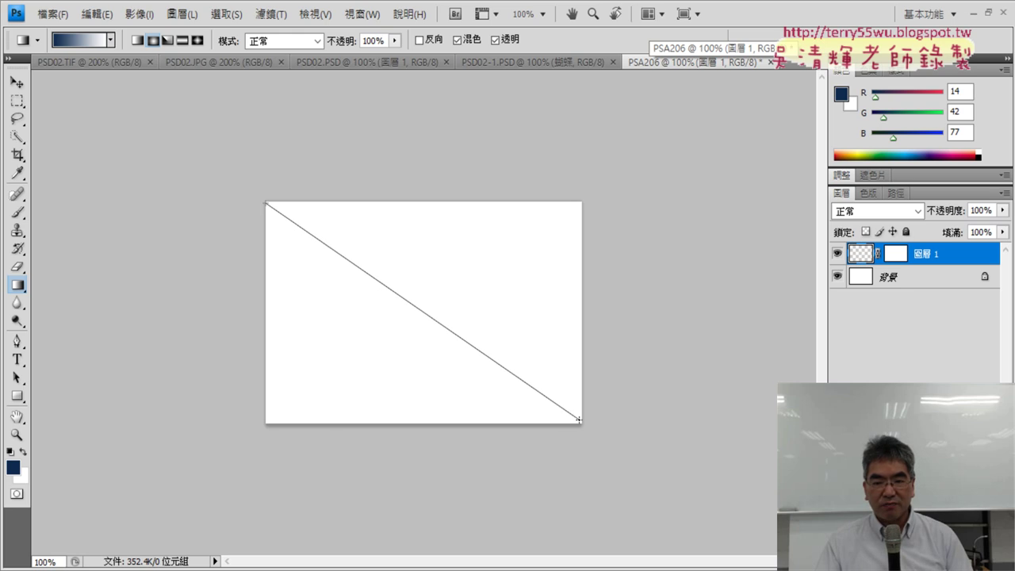
drag(578, 420, 580, 423)
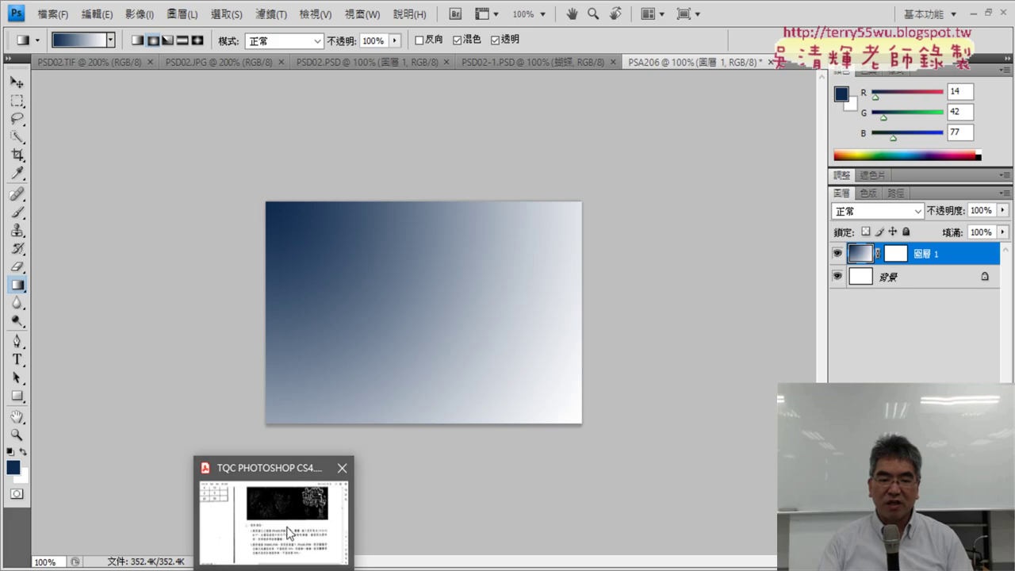
click(291, 532)
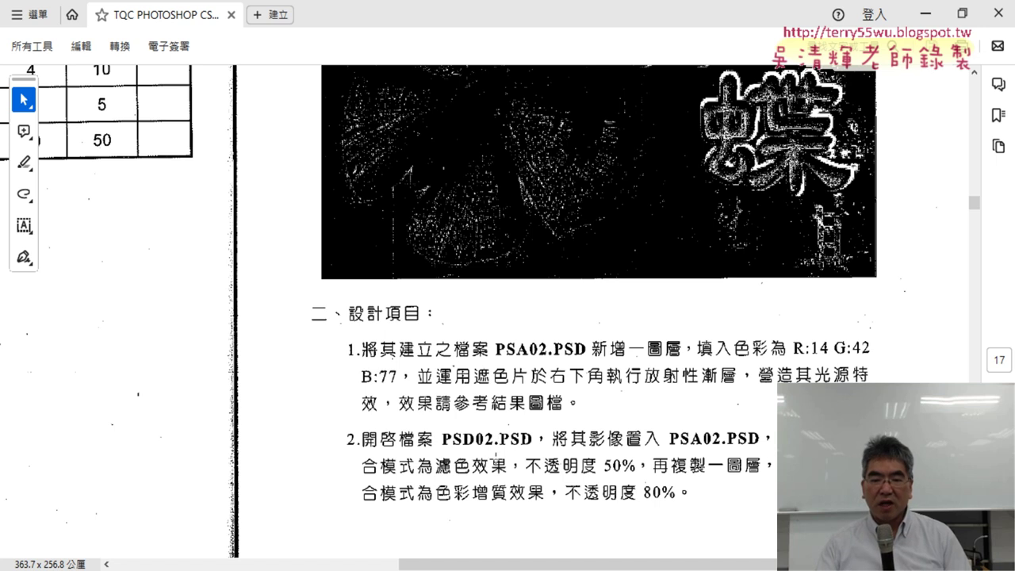
click(924, 14)
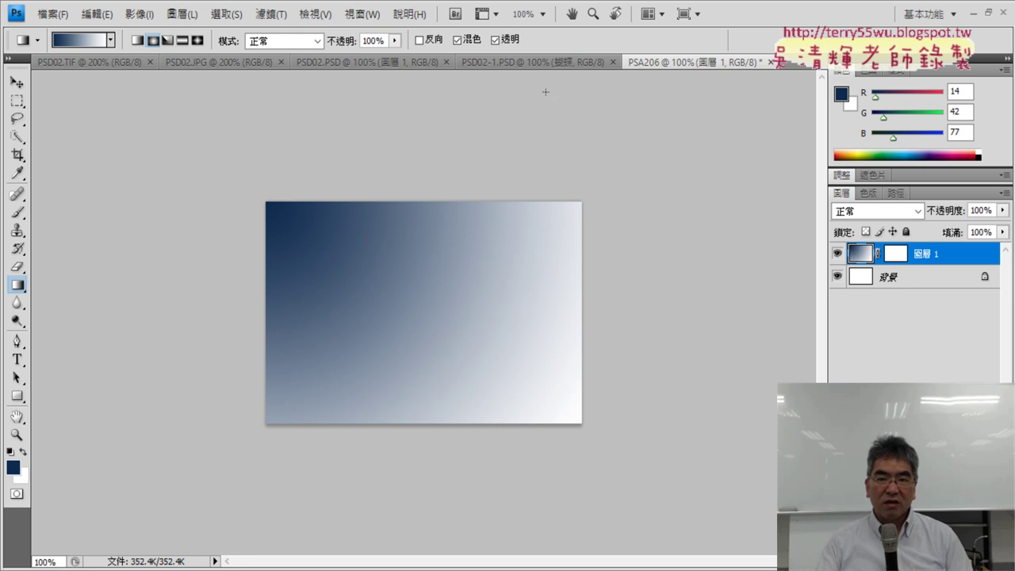
- Start duplicating PSD02.PSD's calligraphy layer to PSA206, then cancel the dialog
click(535, 61)
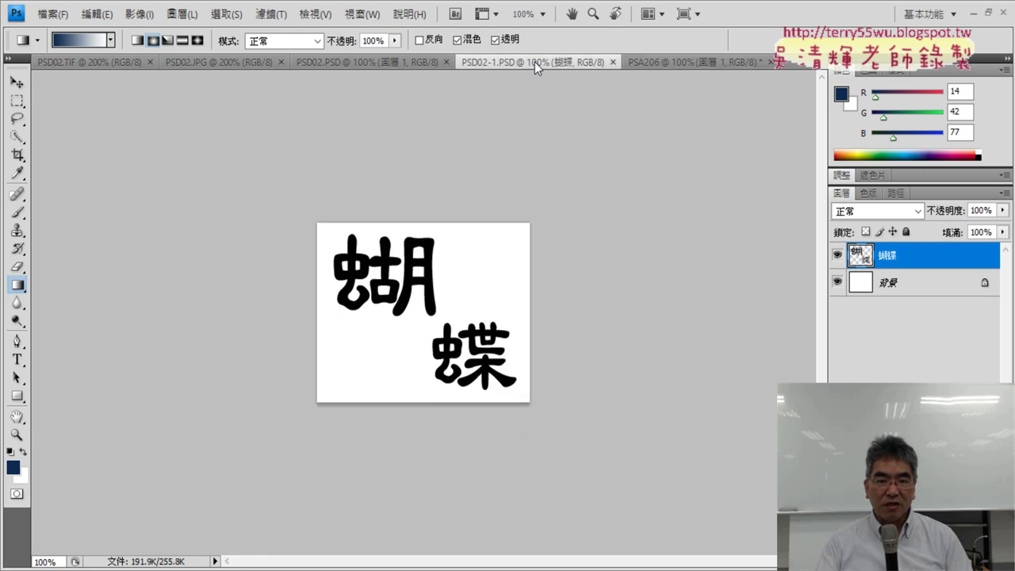
click(402, 62)
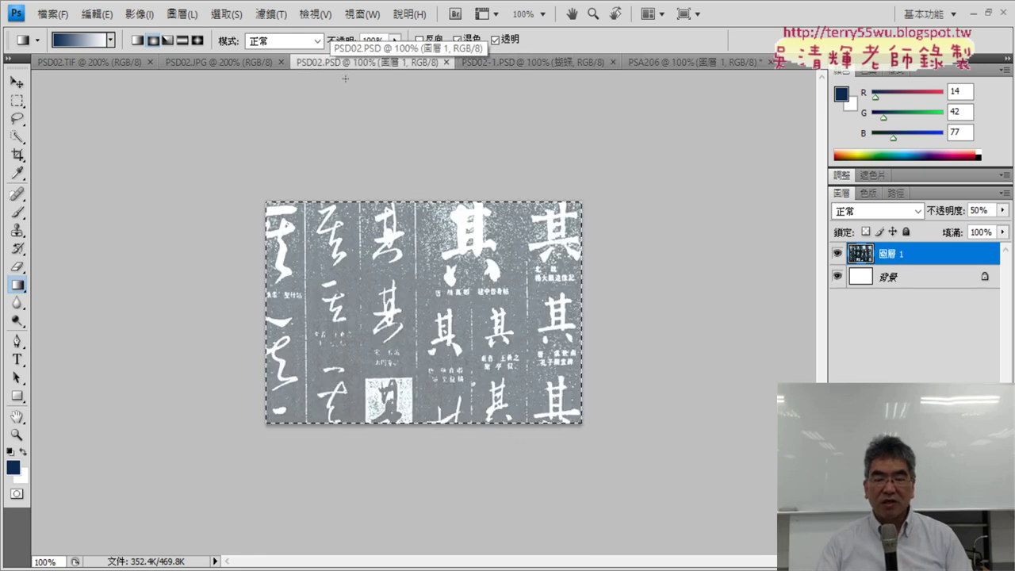
right_click(914, 262)
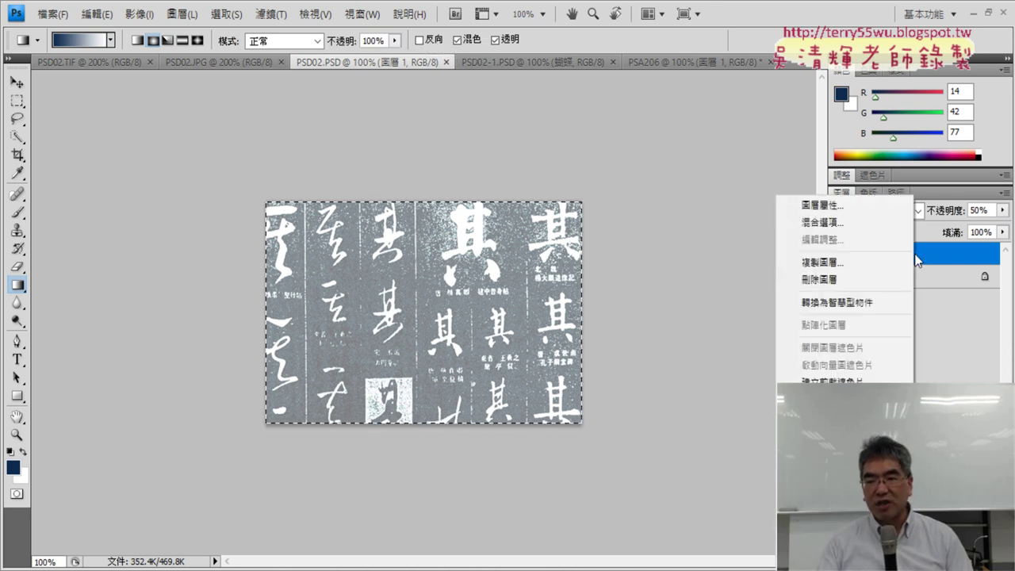
click(857, 264)
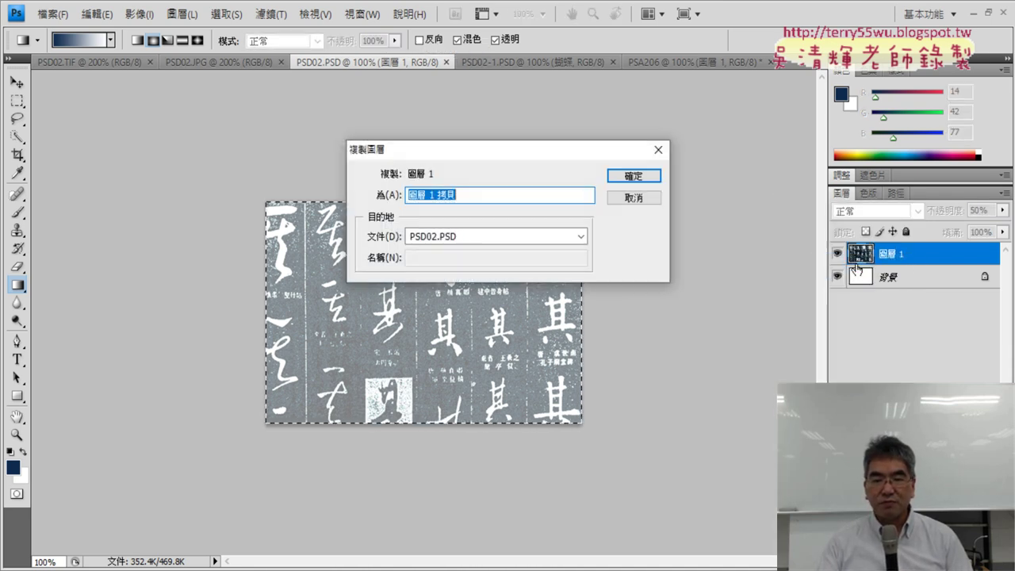
click(454, 236)
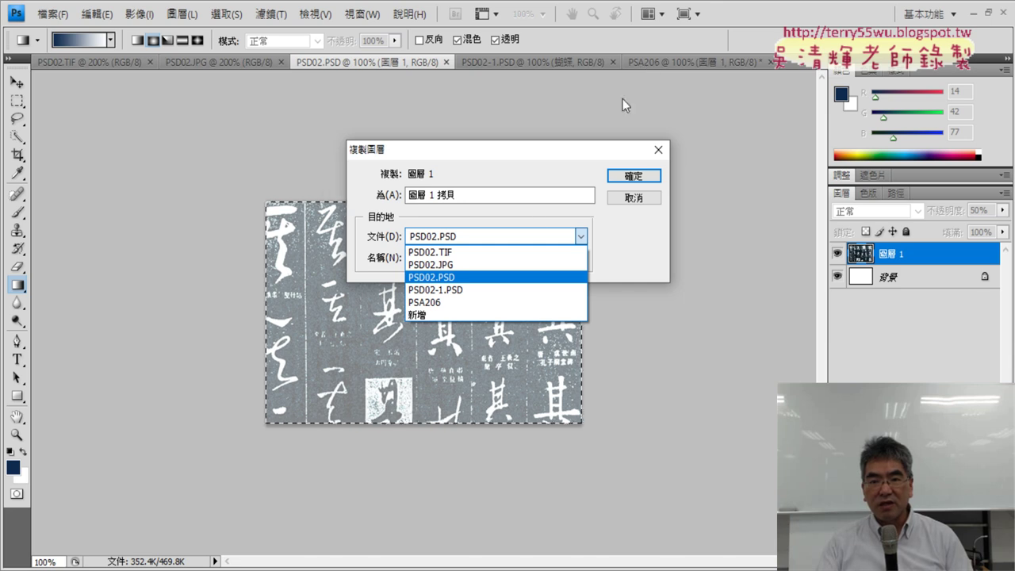
click(449, 303)
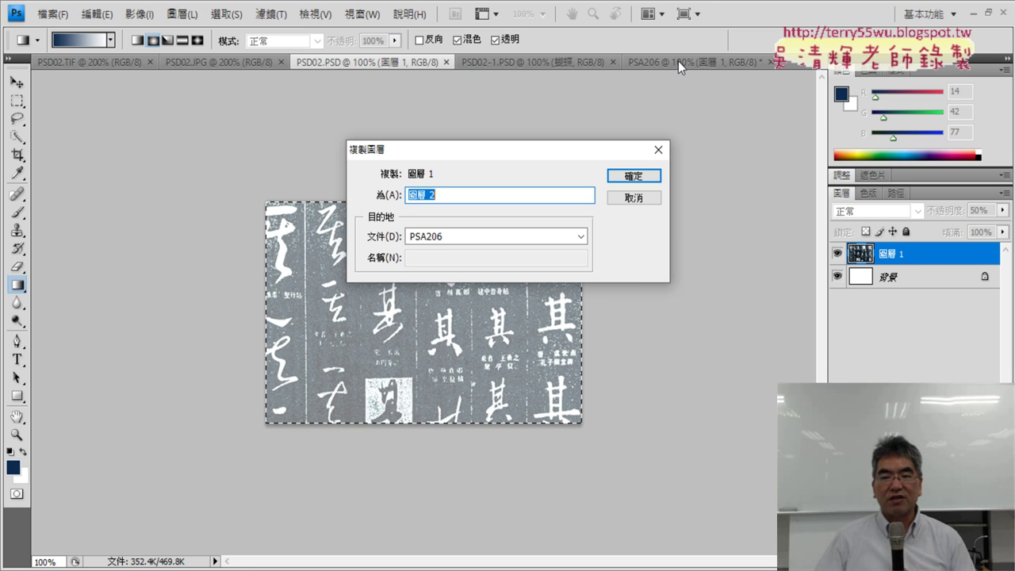
click(646, 196)
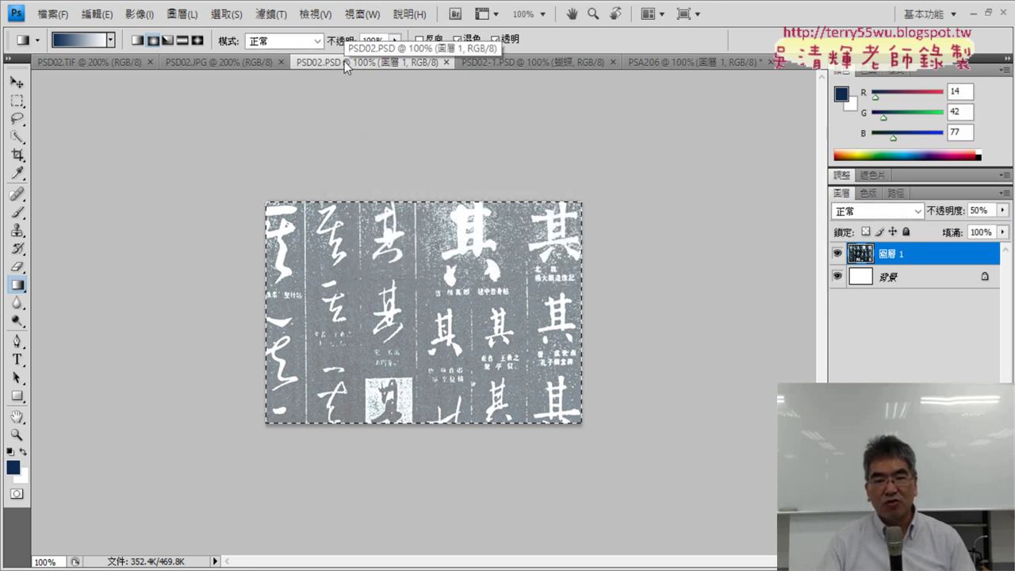
- Duplicate the calligraphy layer into PSA206 and view it there as 圖層 2
right_click(888, 255)
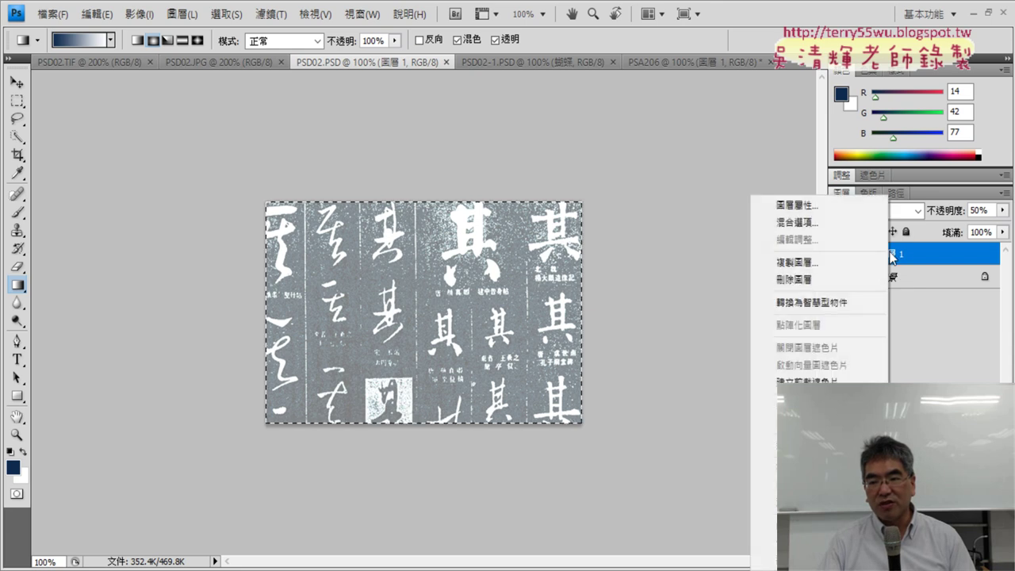
click(823, 262)
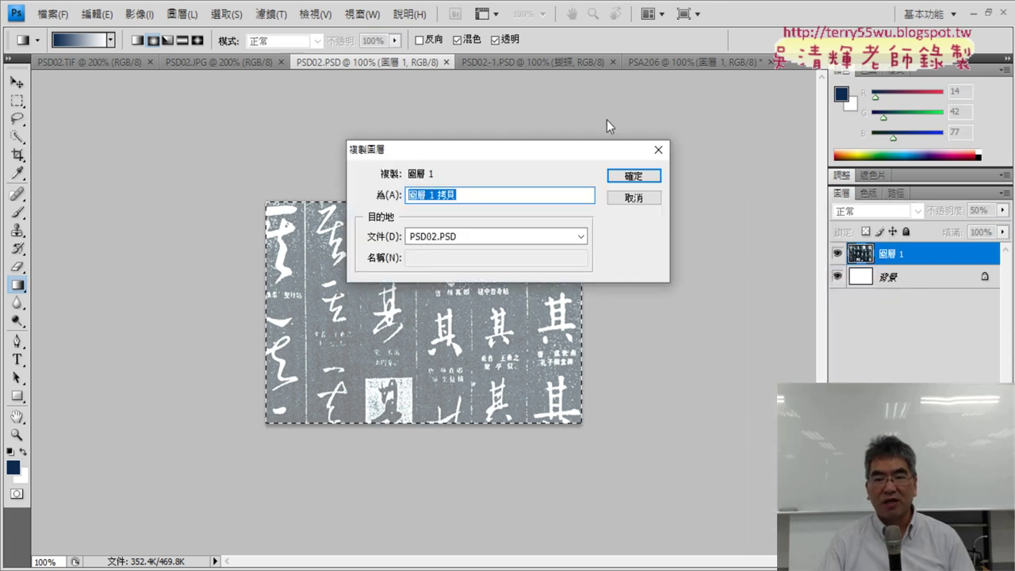
click(523, 237)
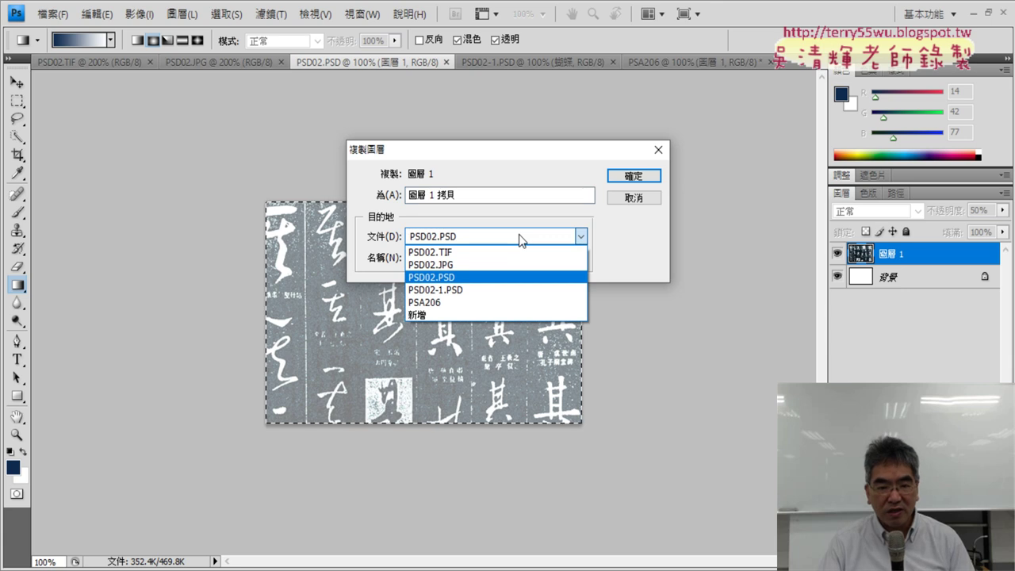
click(424, 304)
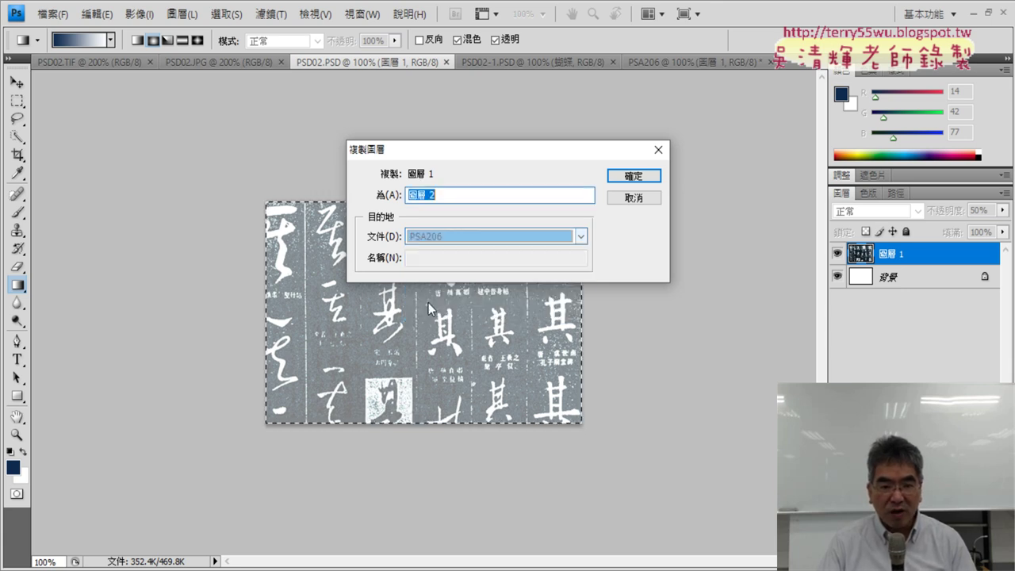
click(639, 180)
click(695, 60)
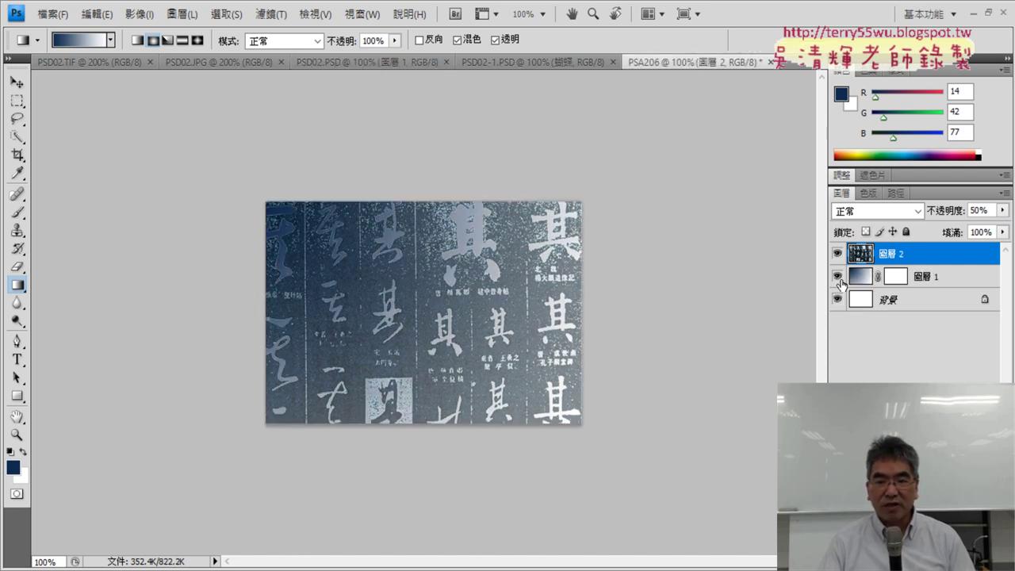
click(925, 285)
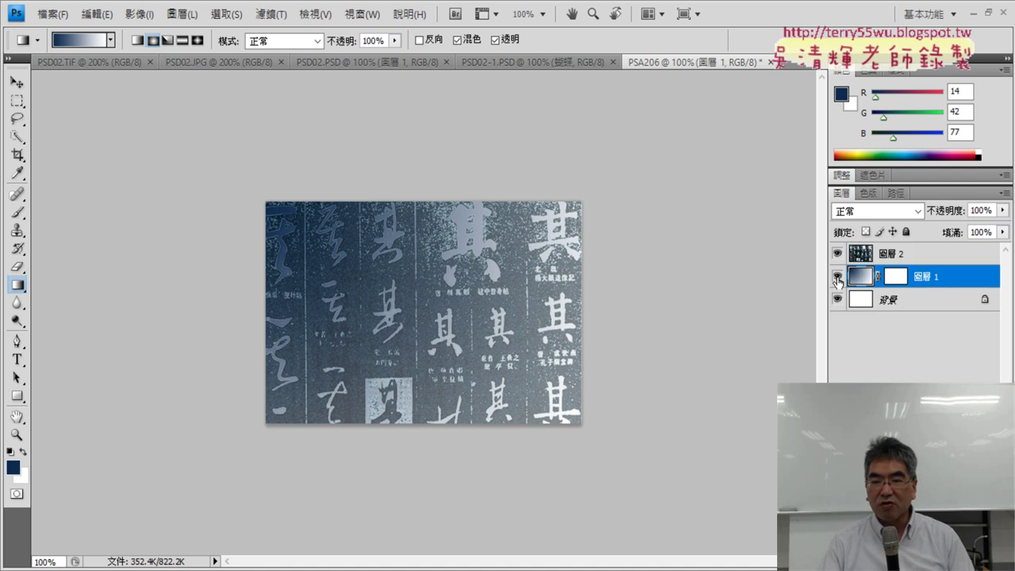
click(839, 279)
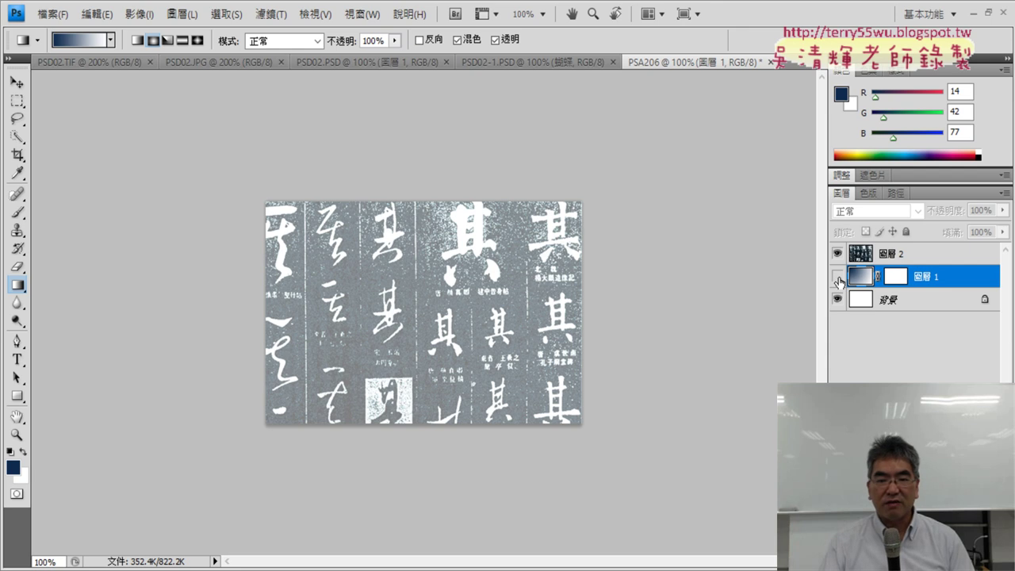
click(839, 278)
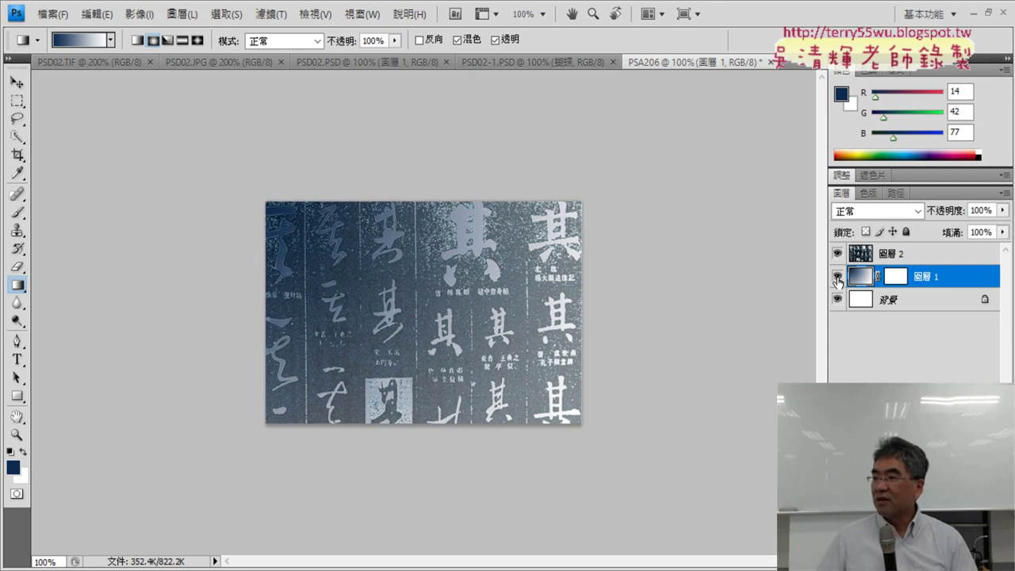
click(838, 279)
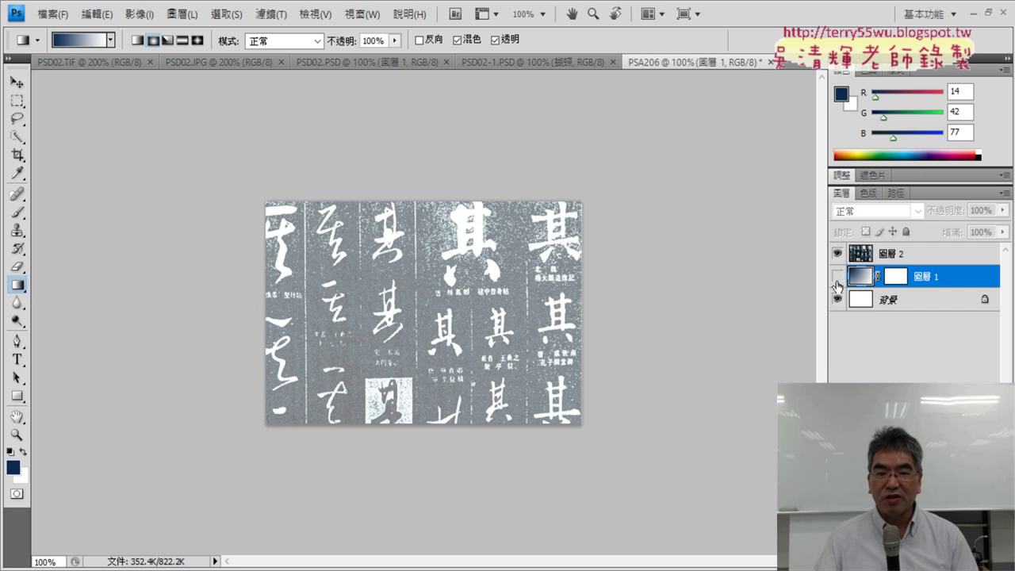
click(837, 280)
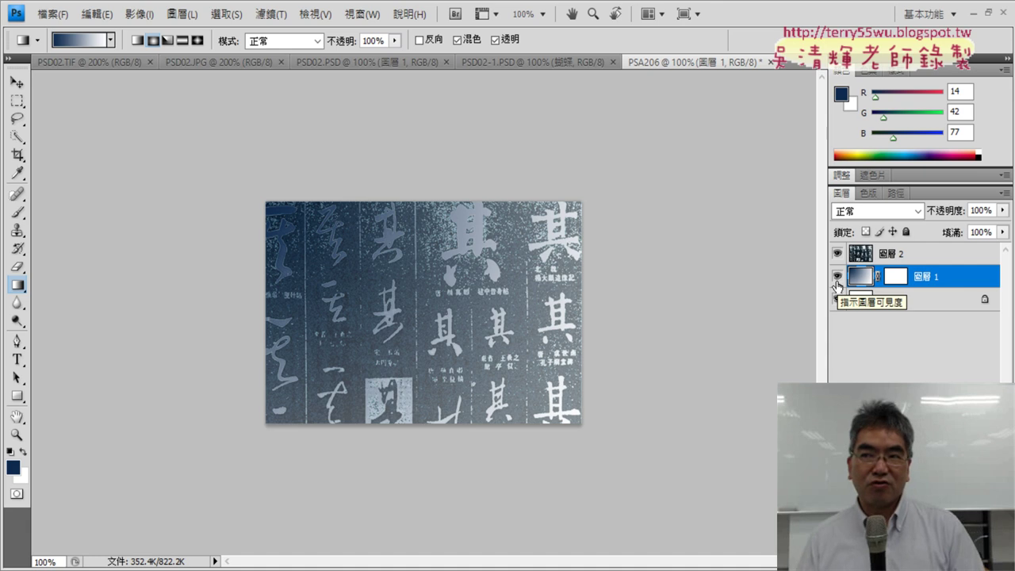
click(838, 278)
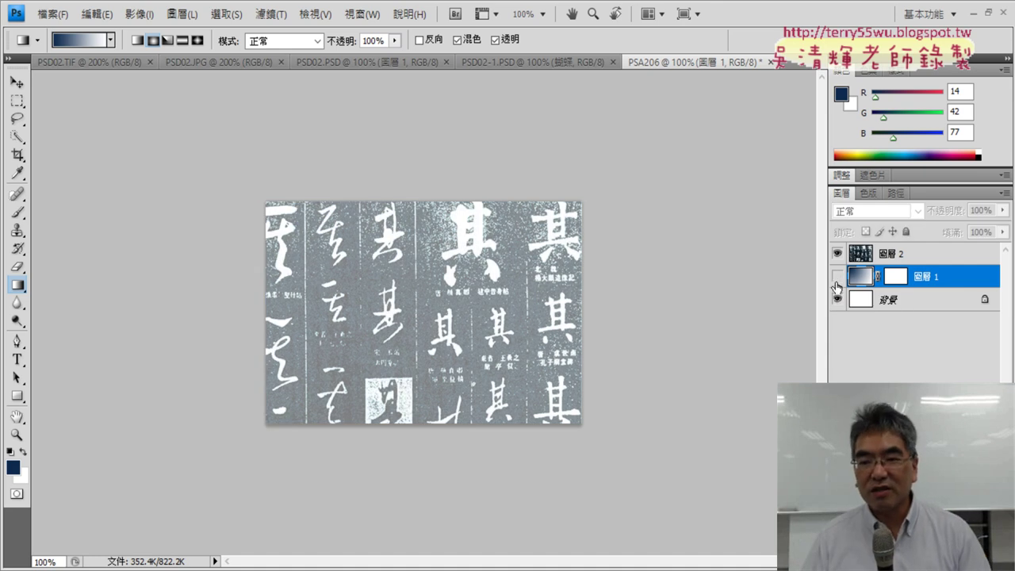
click(837, 276)
click(899, 254)
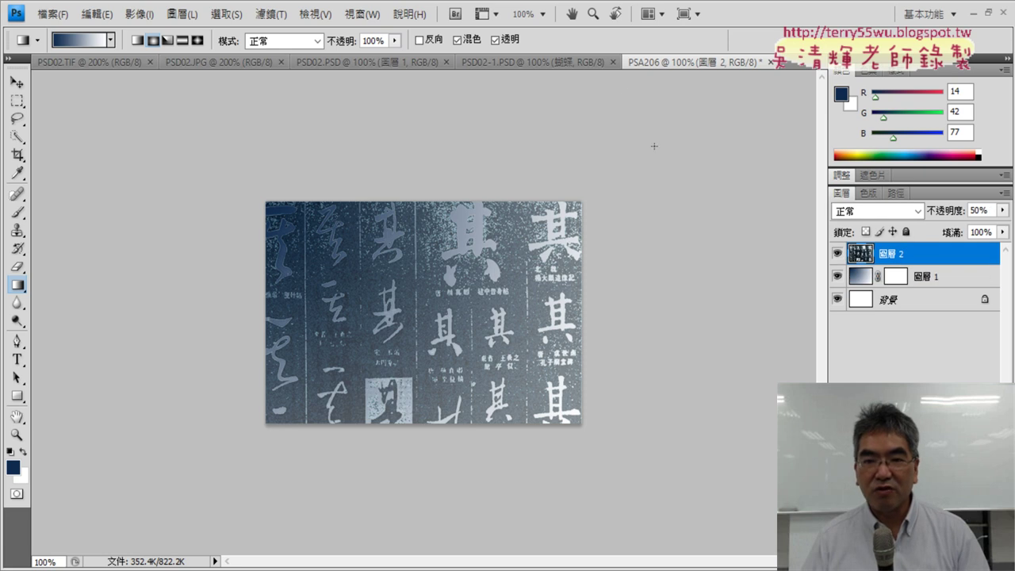
click(353, 63)
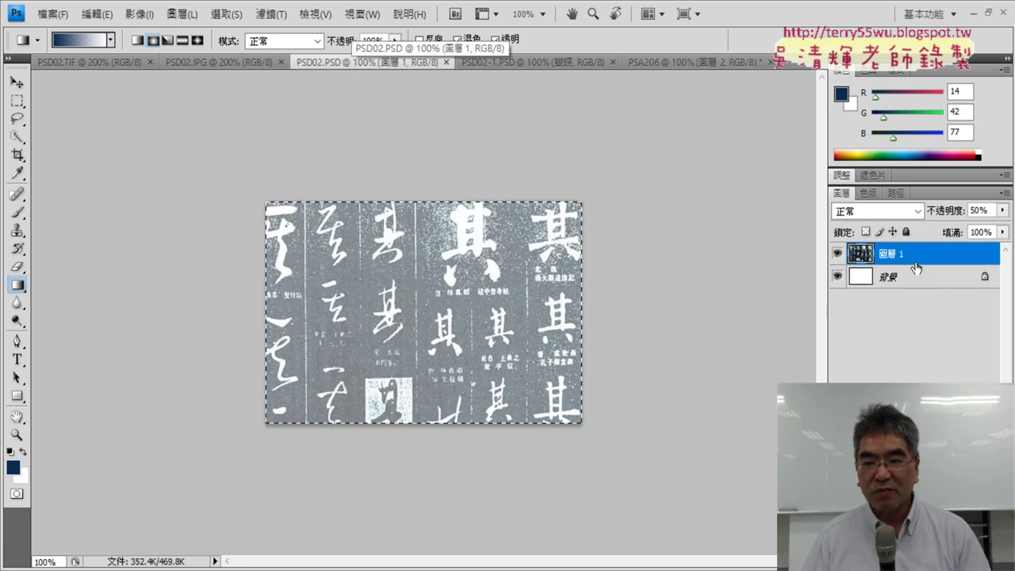
click(680, 61)
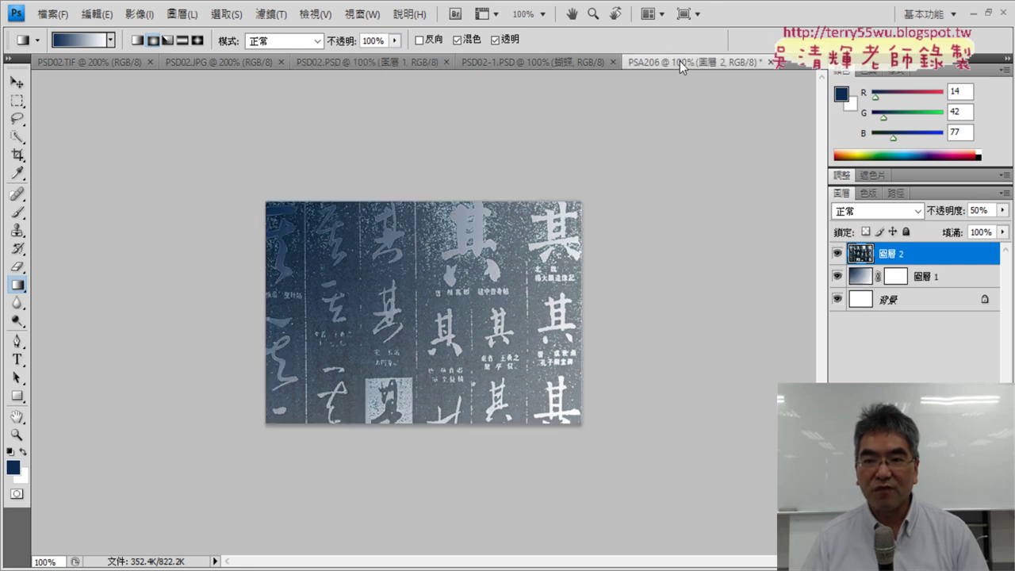
- Delete the duplicated 圖層 2 from PSA206
right_click(918, 260)
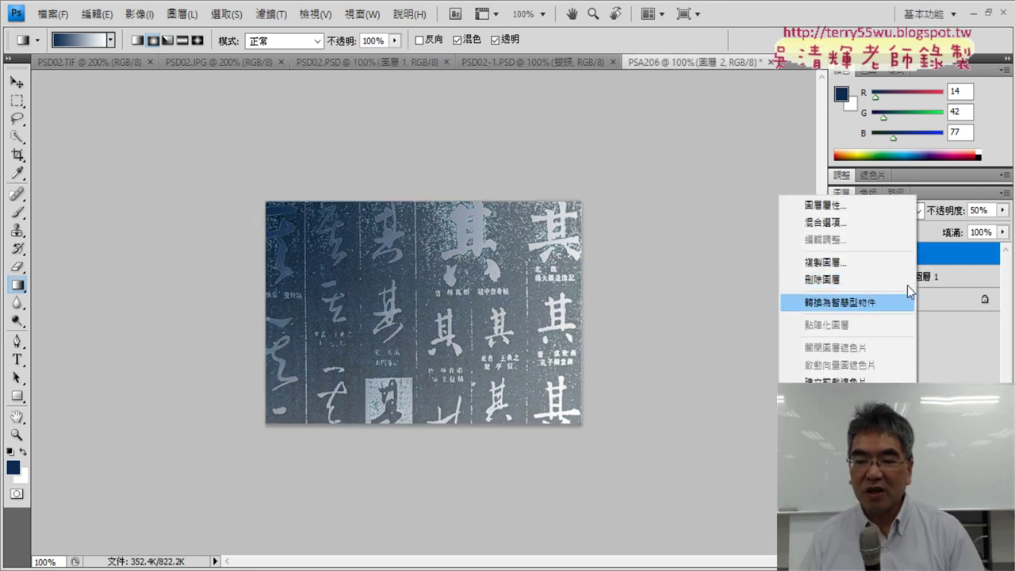
click(858, 279)
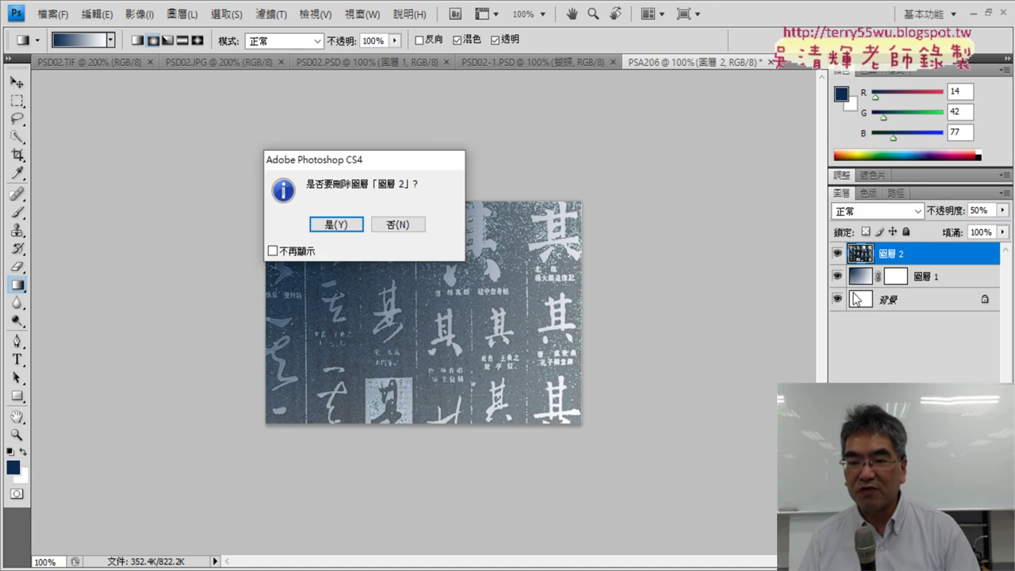
click(345, 228)
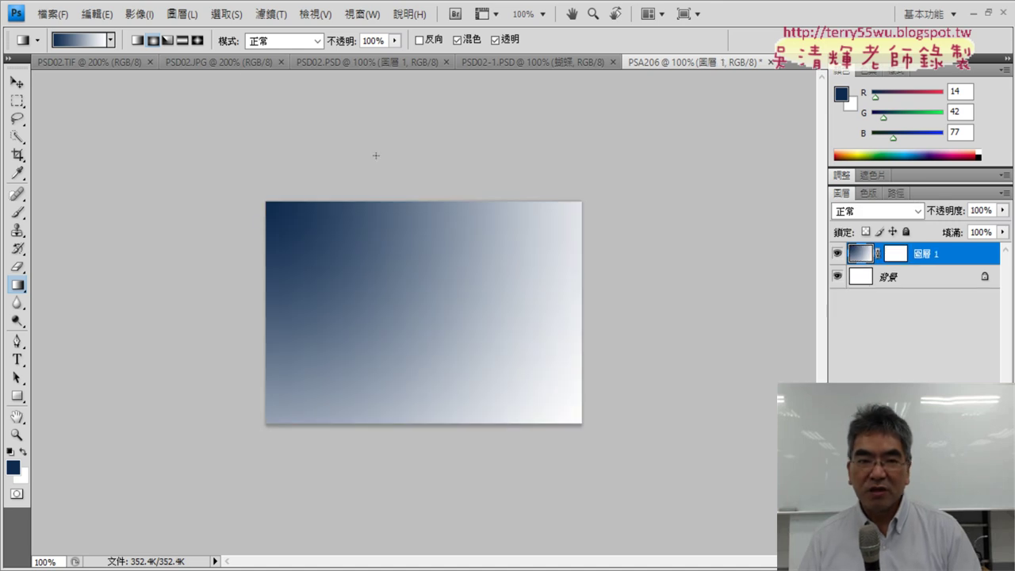
- Select all of PSD02.PSD's calligraphy image and paste it into PSA206 as a new layer
click(334, 62)
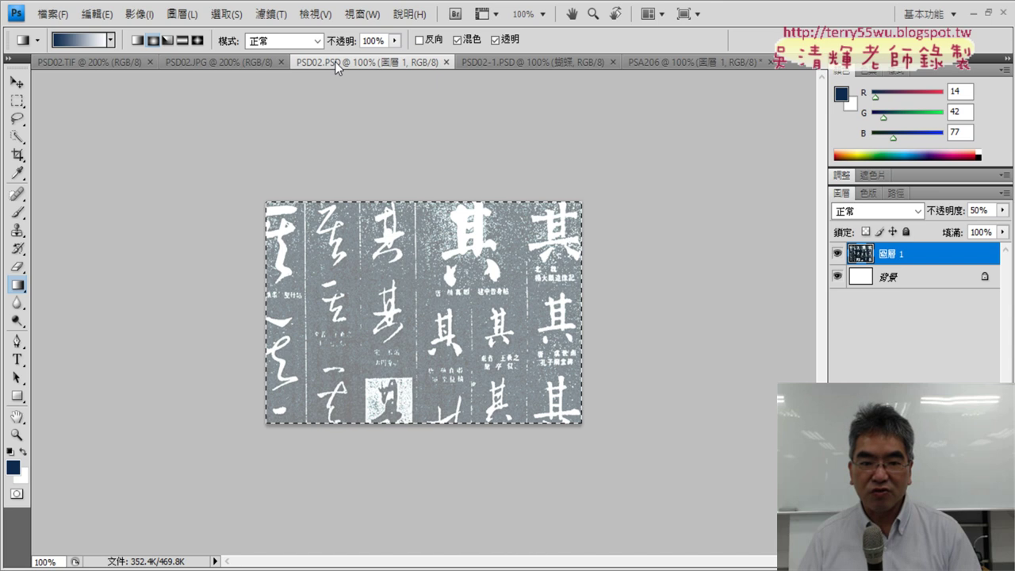
click(223, 16)
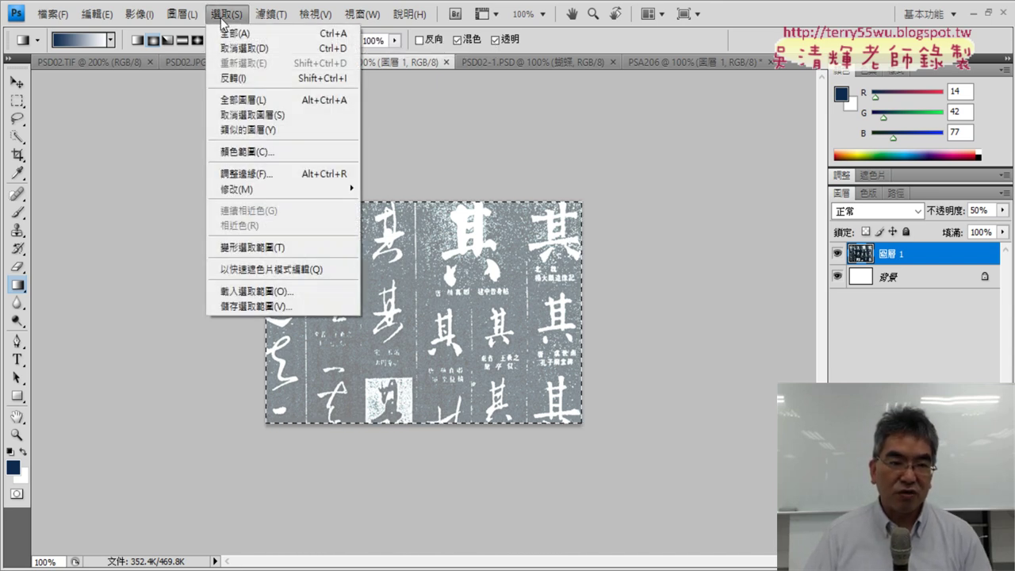
click(234, 48)
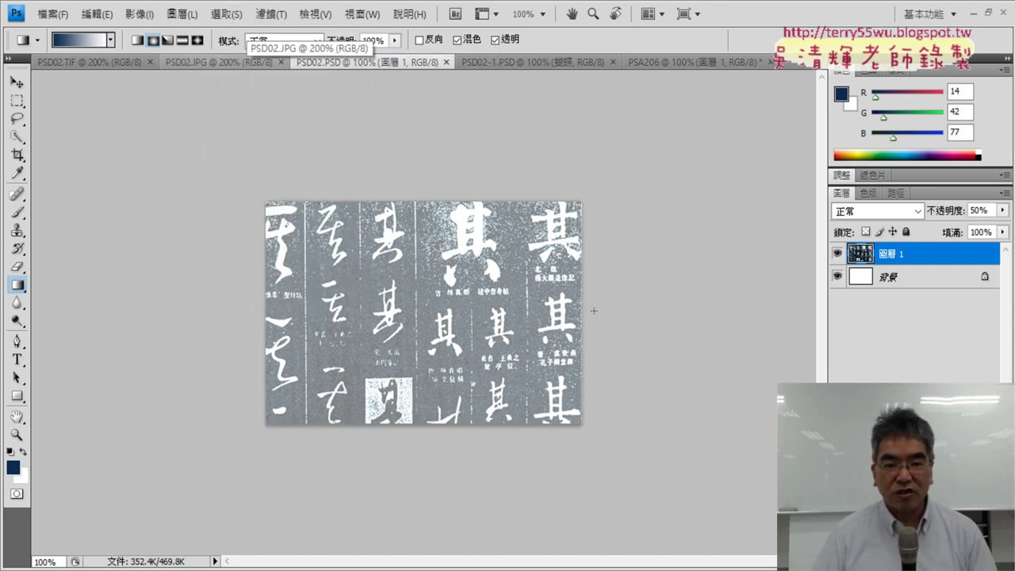
key(ctrl+a)
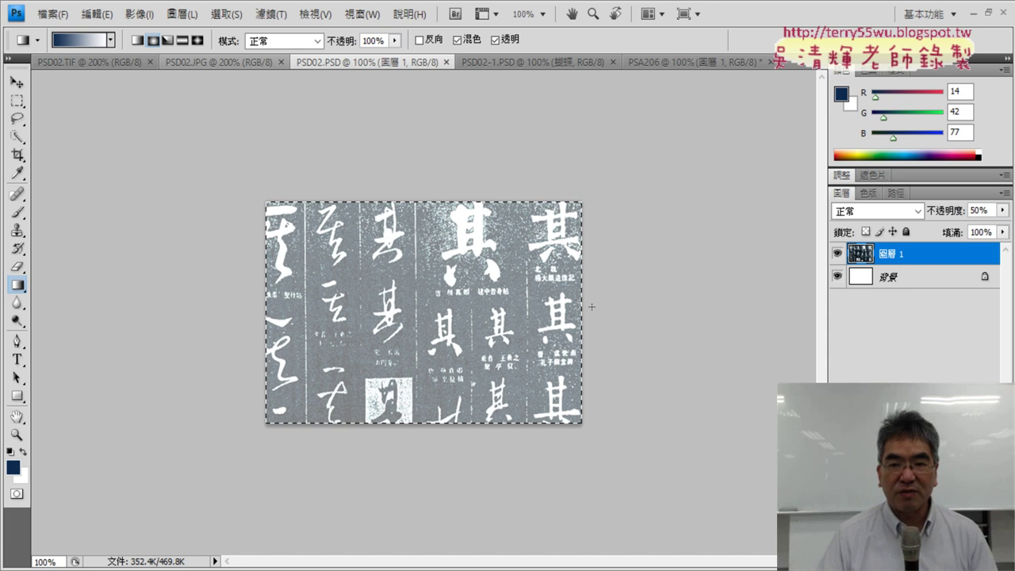
click(685, 63)
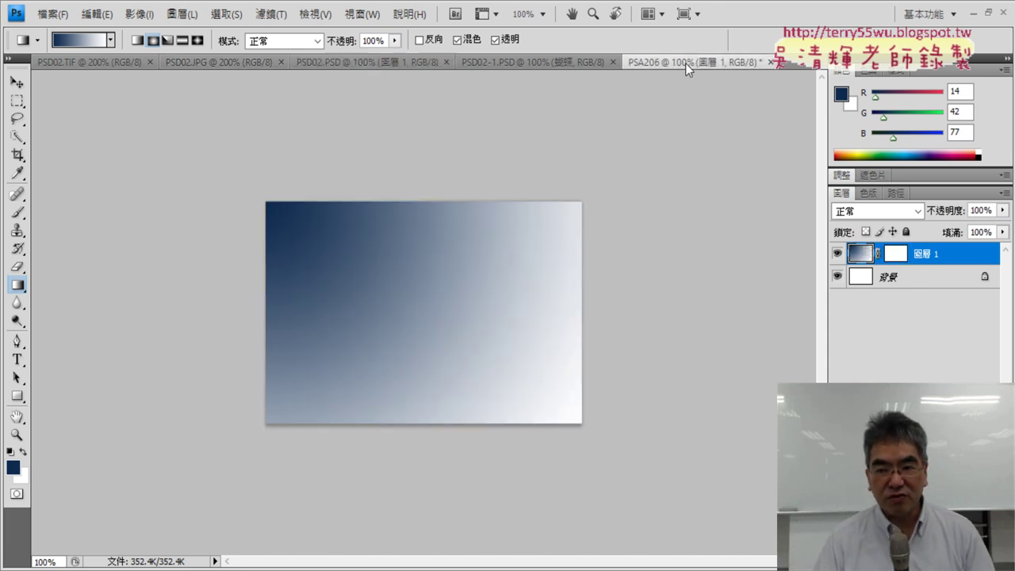
key(ctrl+v)
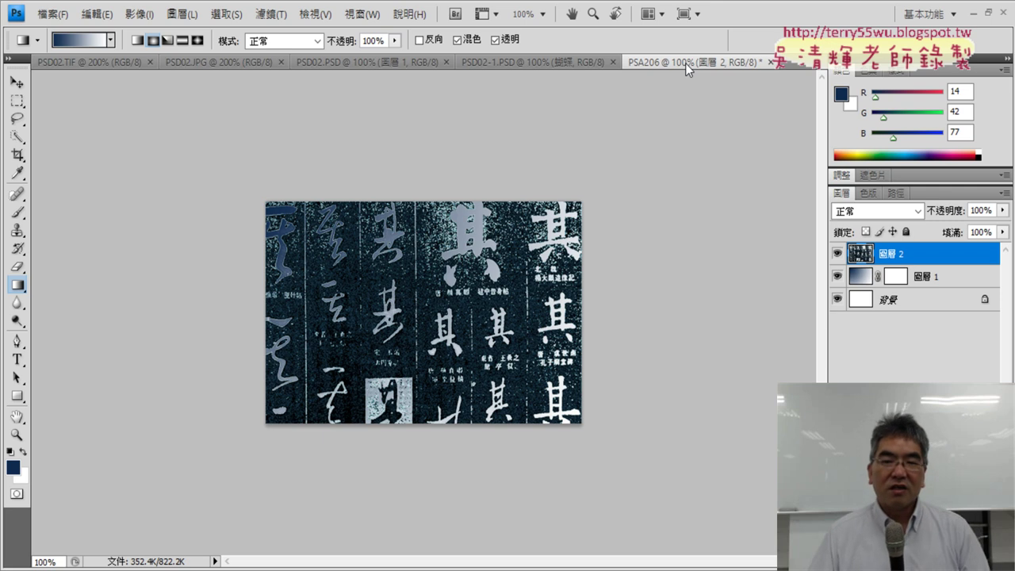
- Toggle the layers' eye icons to compare, leaving the blue gradient 圖層 1 hidden
click(837, 277)
click(838, 276)
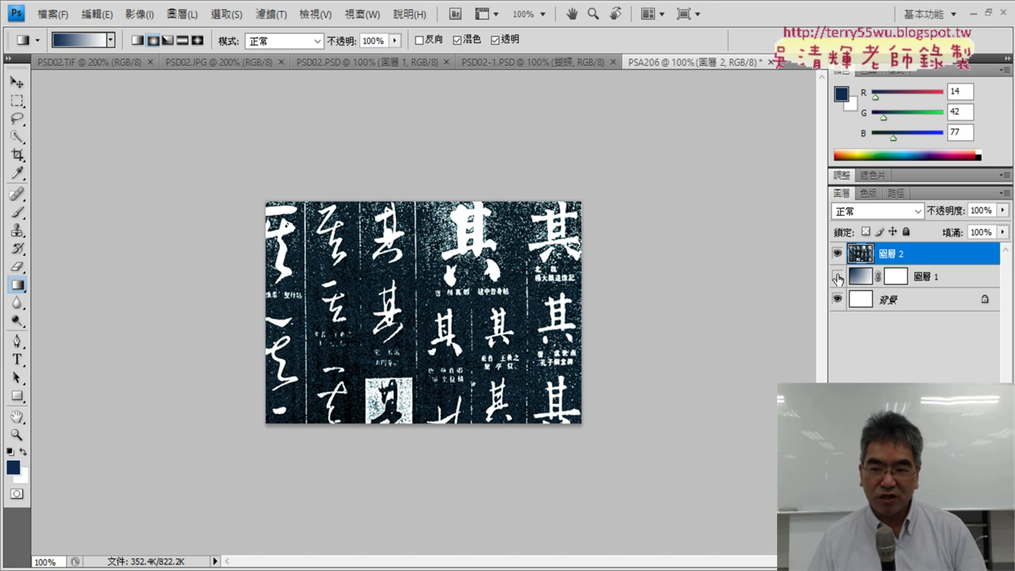
click(837, 253)
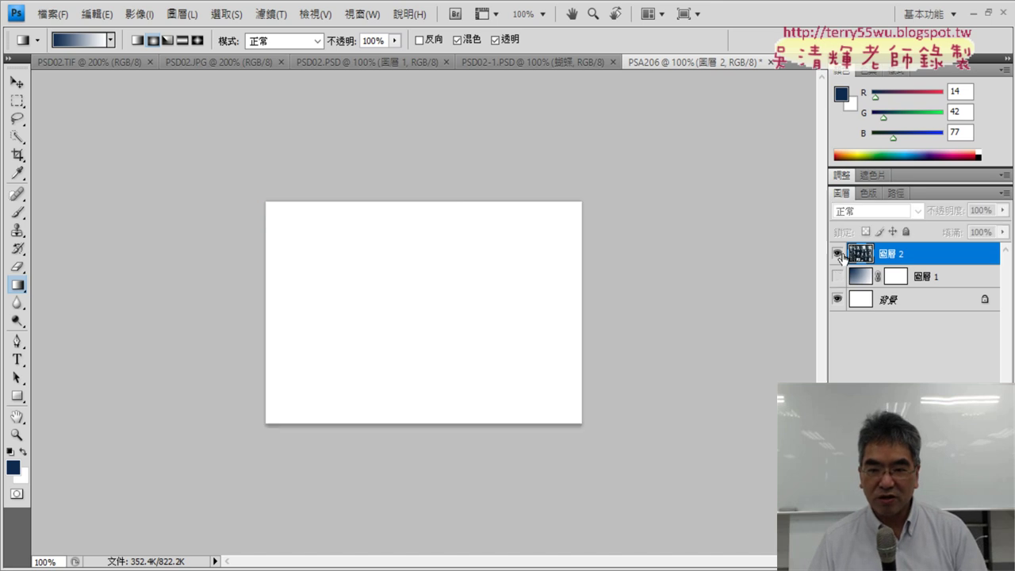
click(837, 277)
click(837, 277)
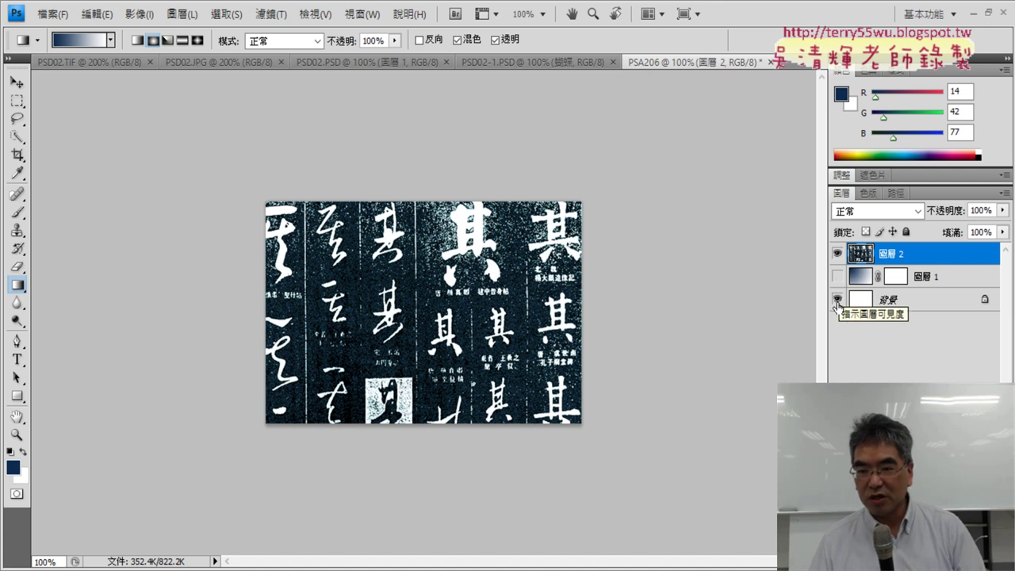
click(836, 302)
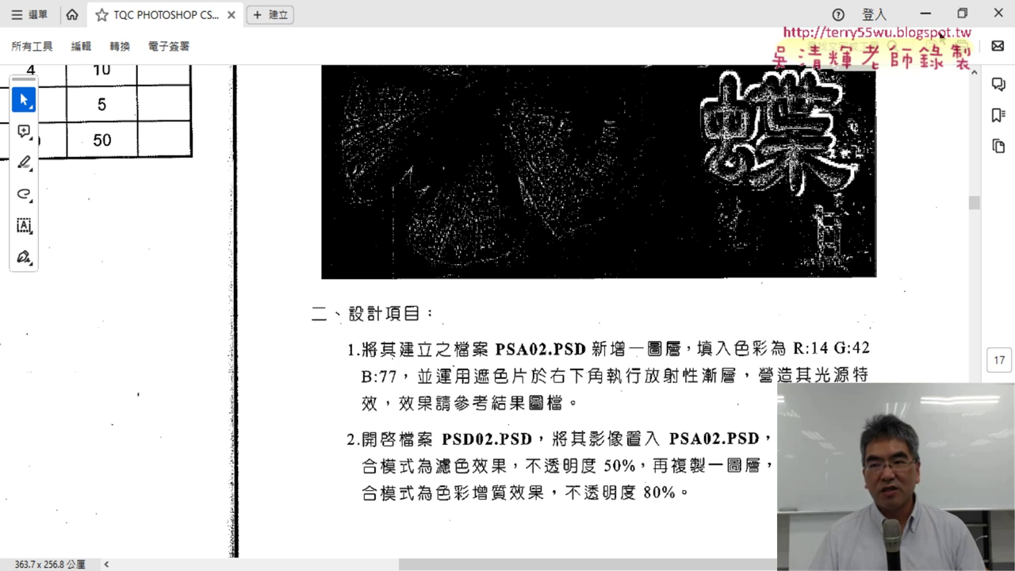
- Re-read the exam's Screen 50% and Multiply 80% requirements, then return to Photoshop
click(925, 13)
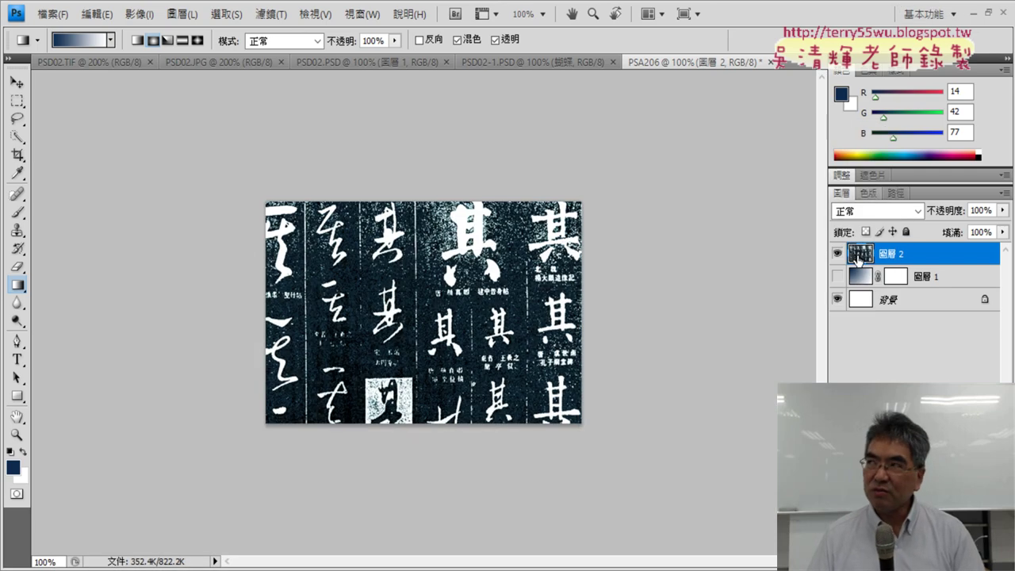
key(alt+Tab)
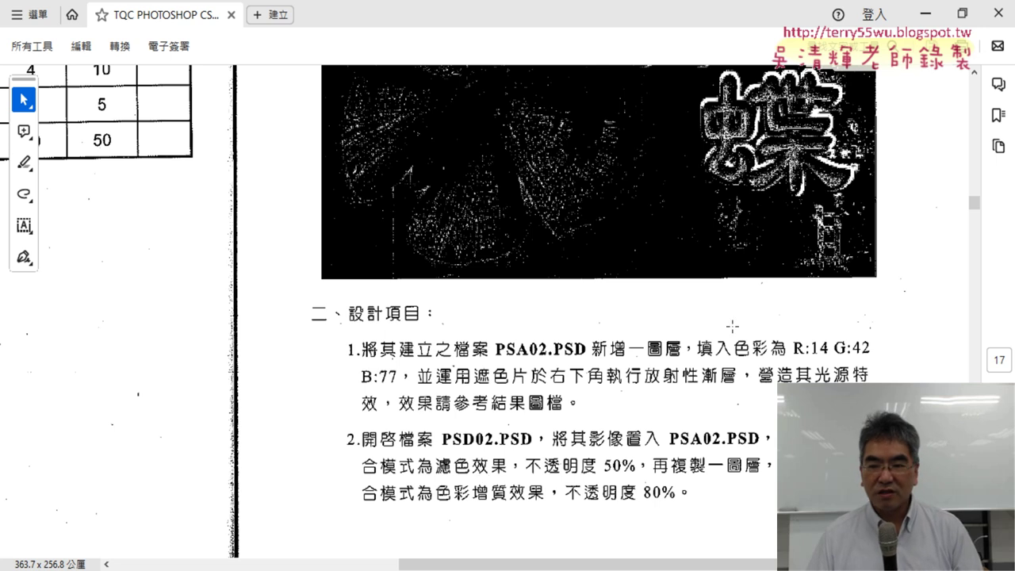
click(934, 24)
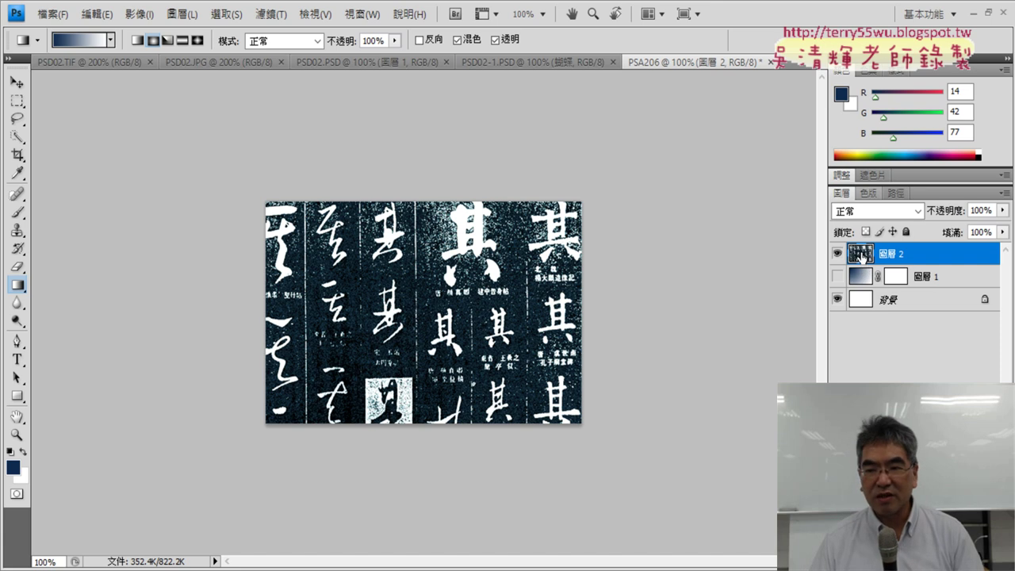
- Open and close 圖層 2's layer style and properties dialogs, then show the gradient layer again
double_click(862, 256)
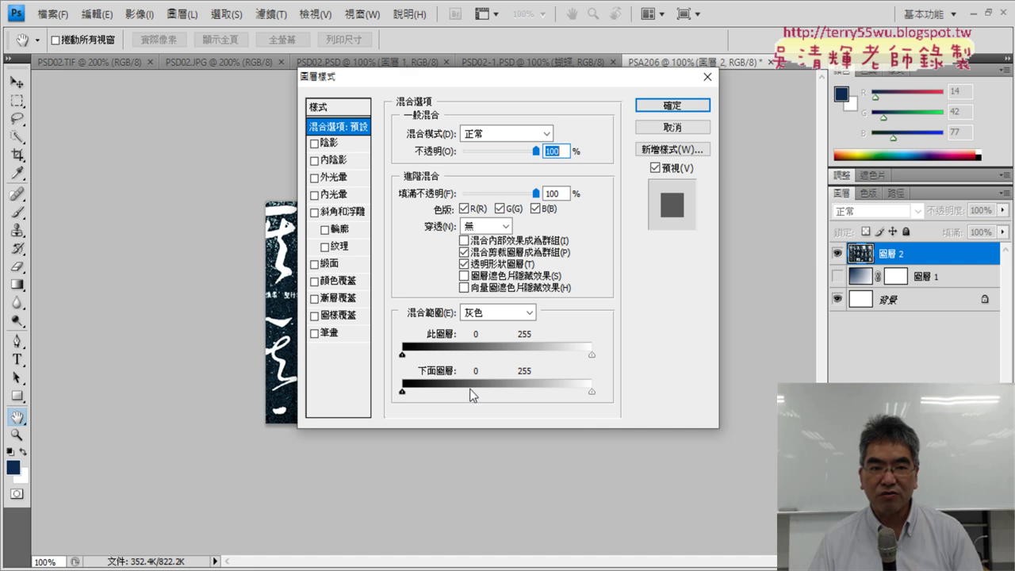
click(707, 77)
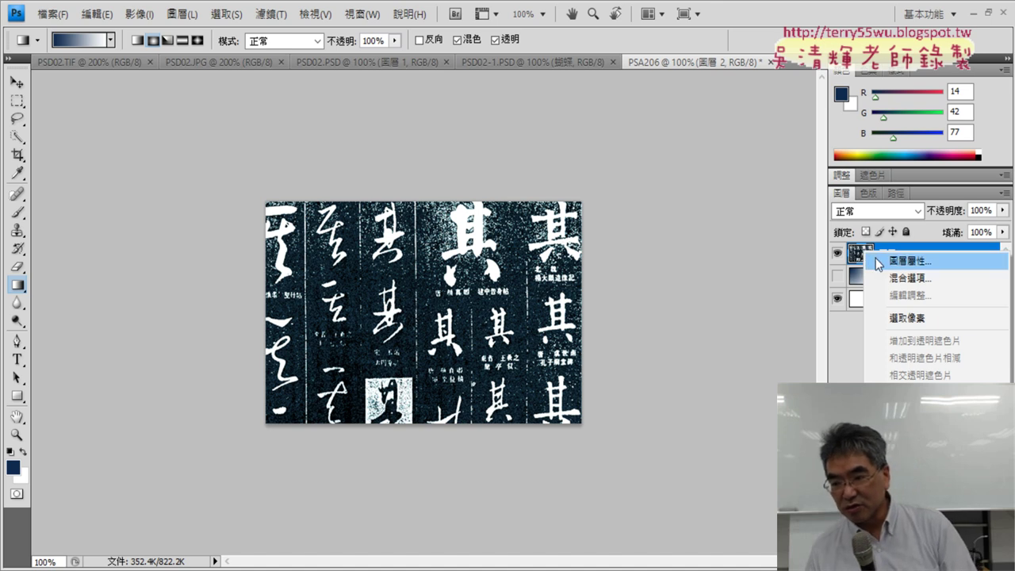
click(902, 277)
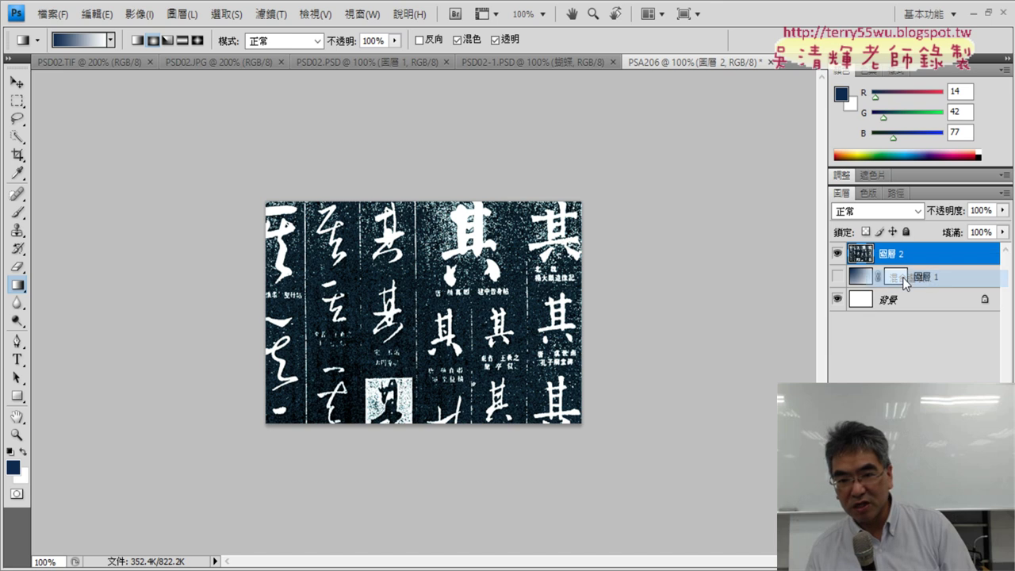
click(707, 77)
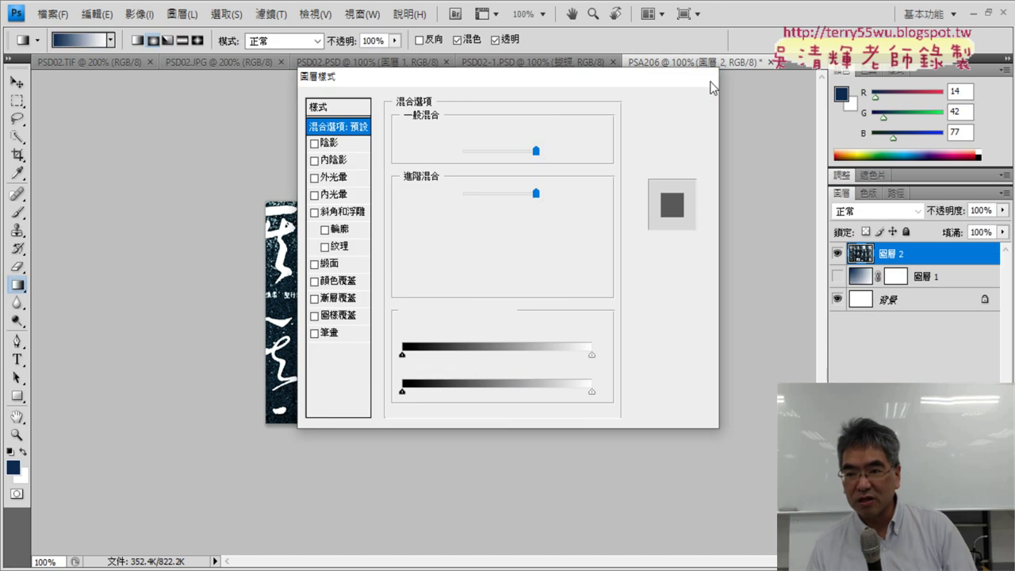
right_click(861, 260)
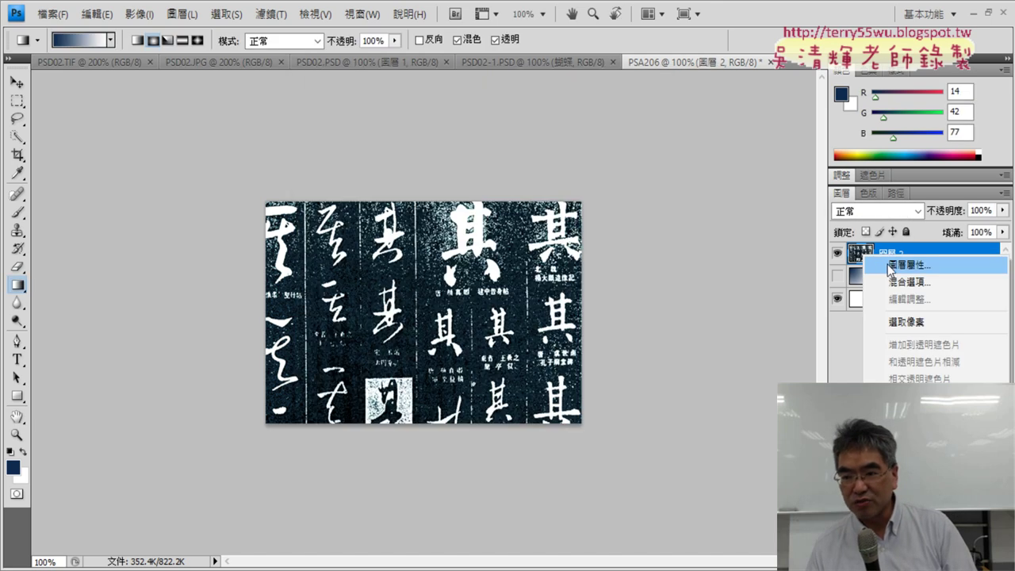
click(890, 268)
click(612, 220)
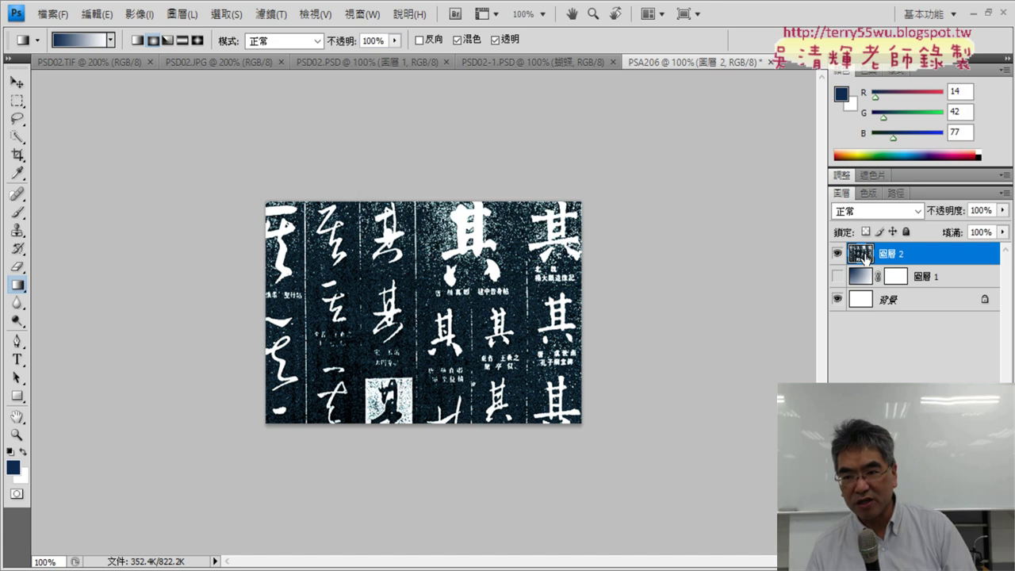
right_click(864, 254)
click(909, 282)
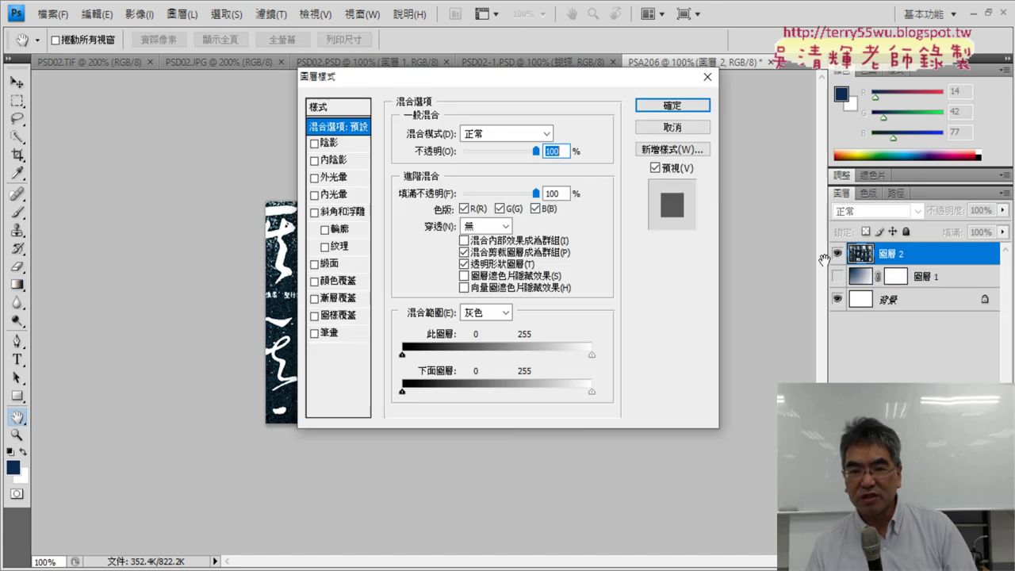
click(708, 77)
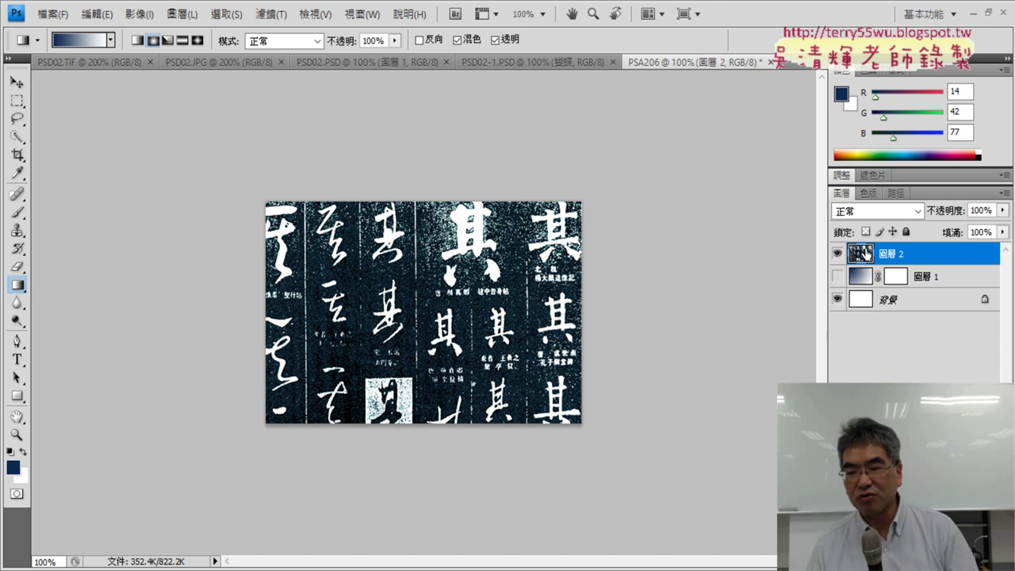
click(837, 276)
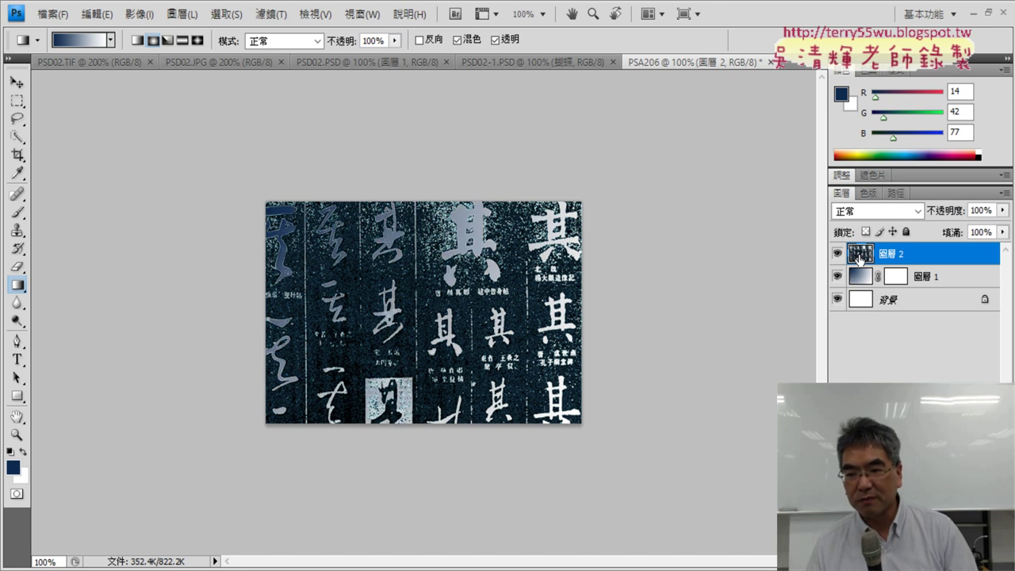
- Set 圖層 2's blending options to Screen (濾色) at 50% opacity
double_click(861, 254)
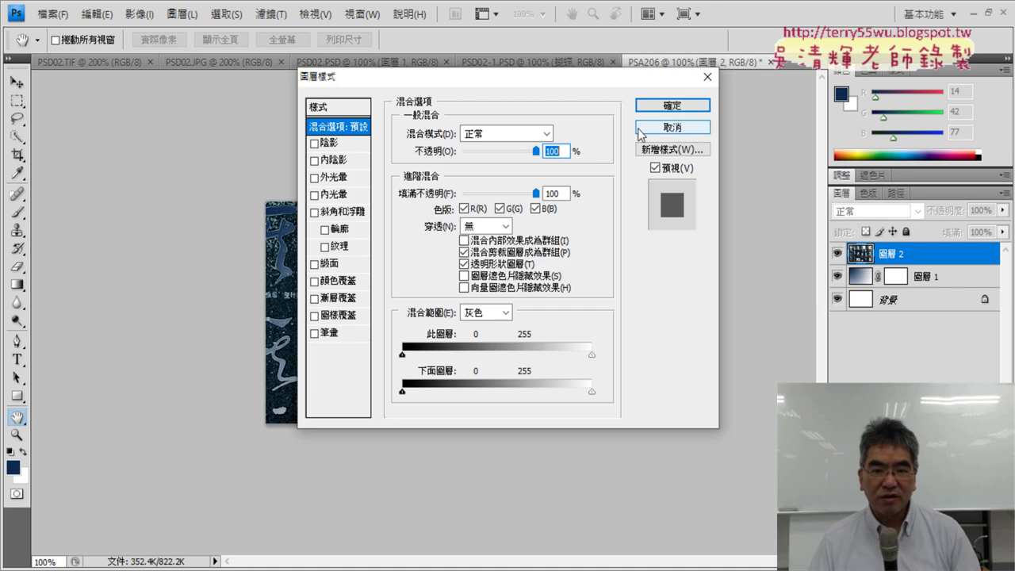
click(492, 135)
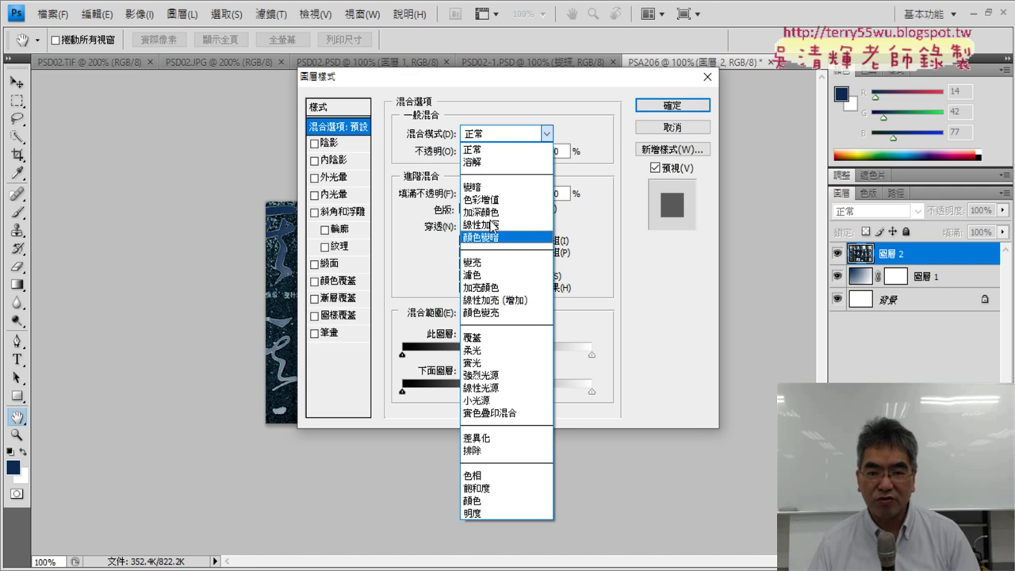
click(478, 276)
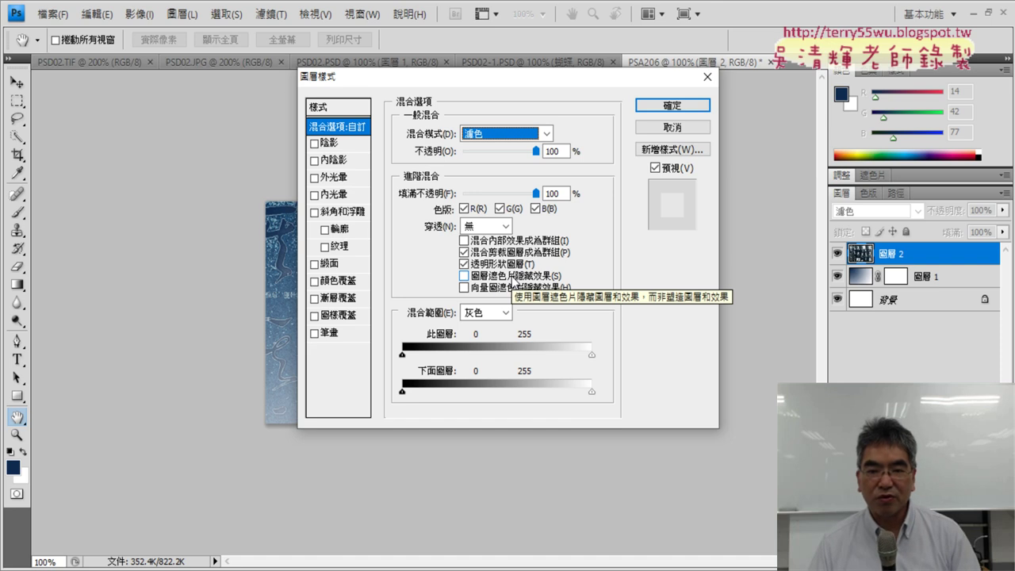
key(alt+Tab)
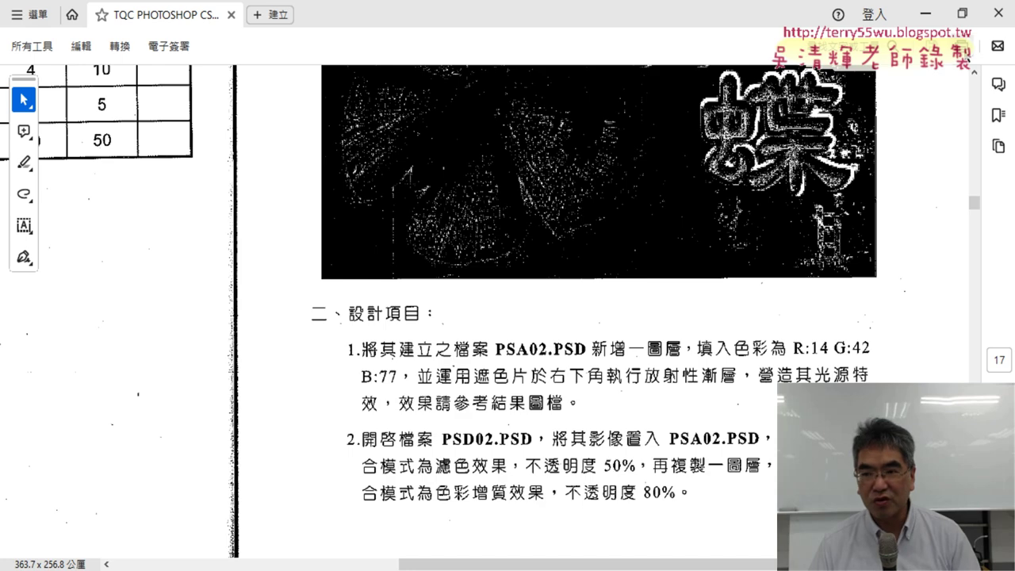
click(925, 13)
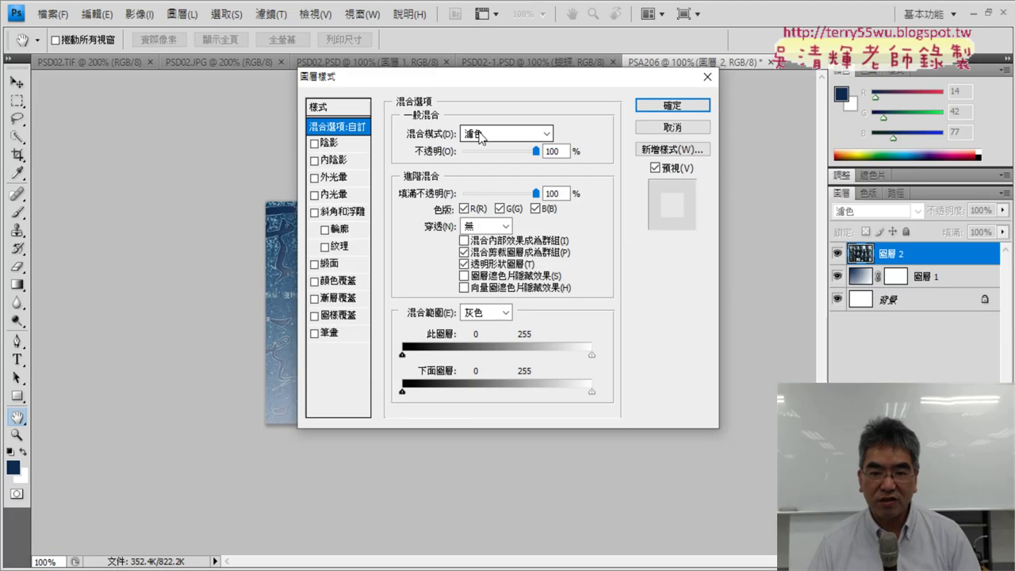
double_click(555, 150)
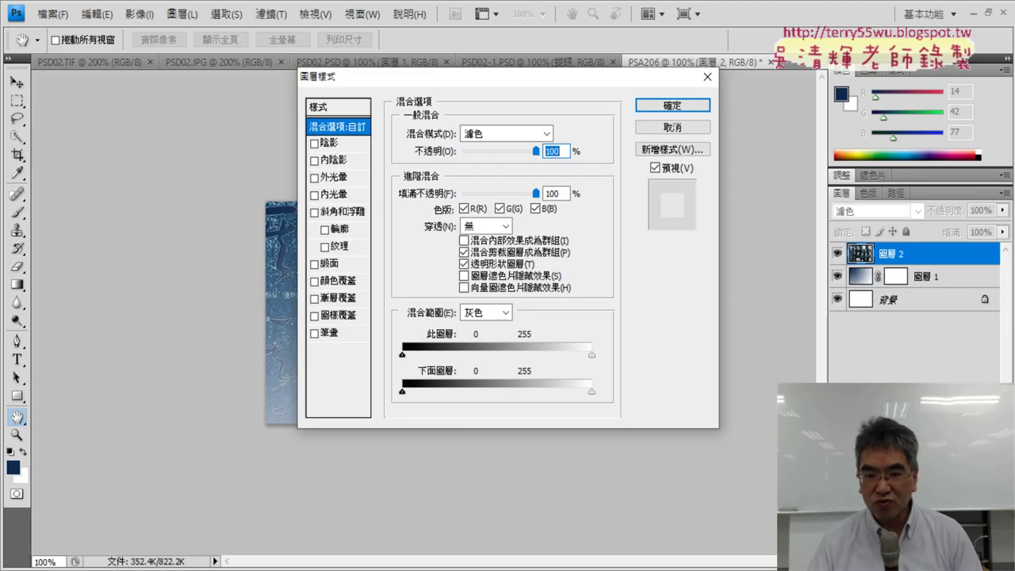
text(50)
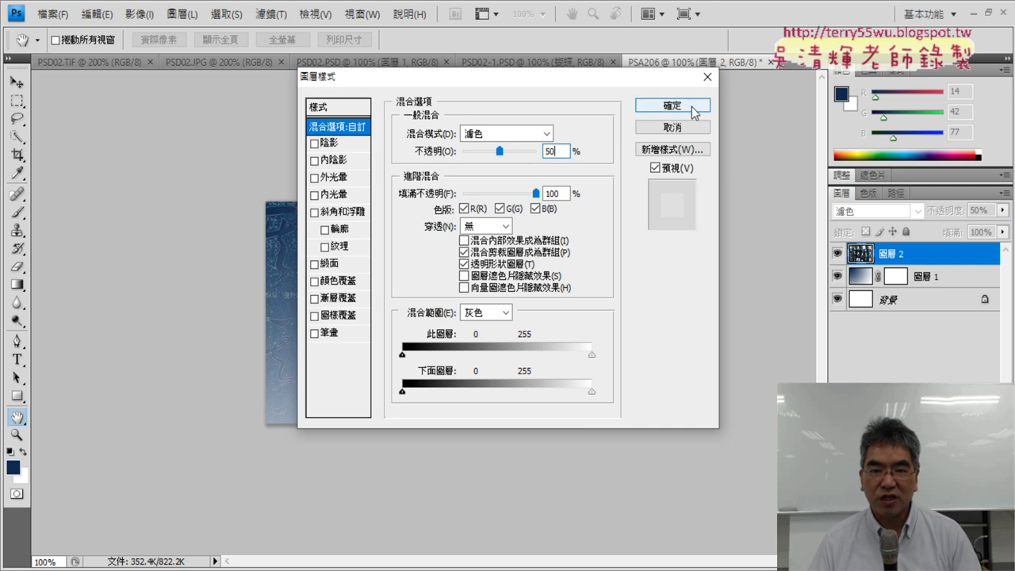
click(694, 110)
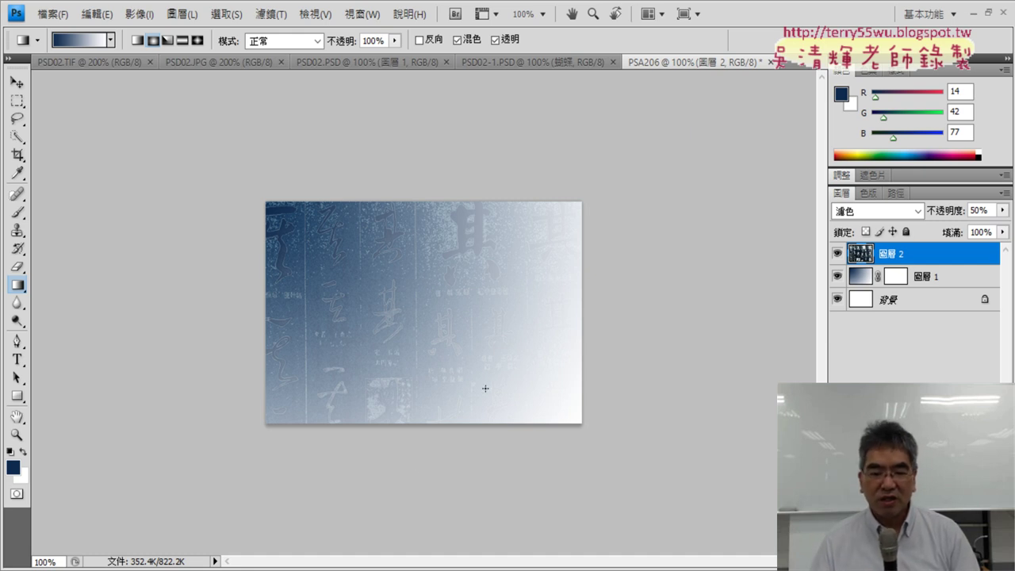
- Recheck the exam instructions PDF, then return to Photoshop and try 圖層 2's context menu
key(alt+Tab)
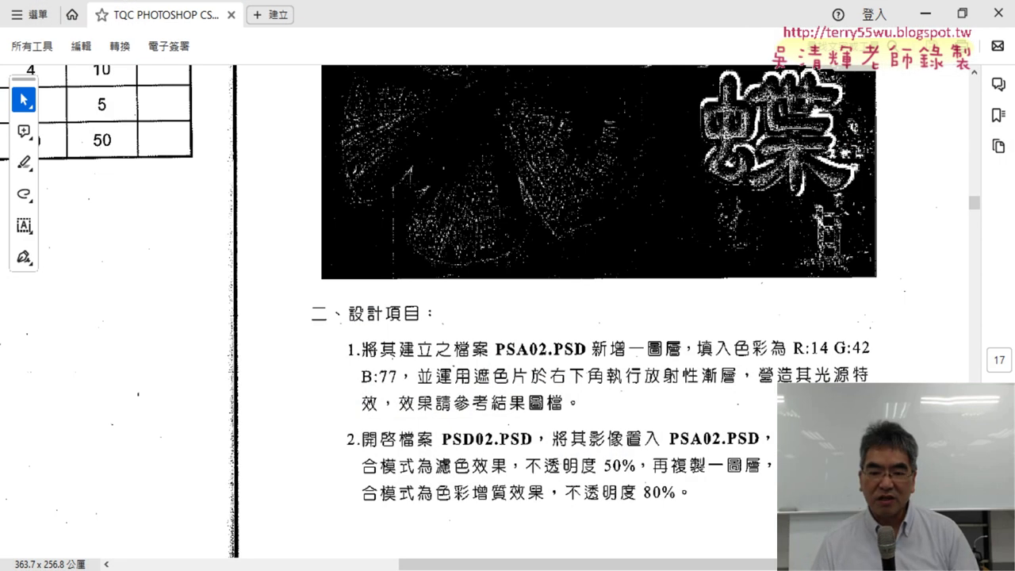
click(925, 13)
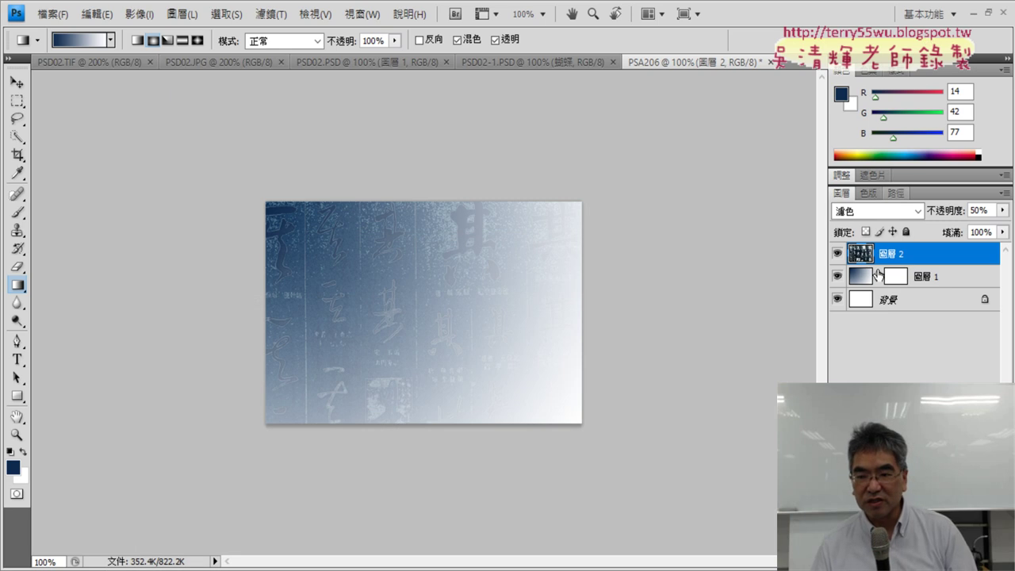
right_click(864, 253)
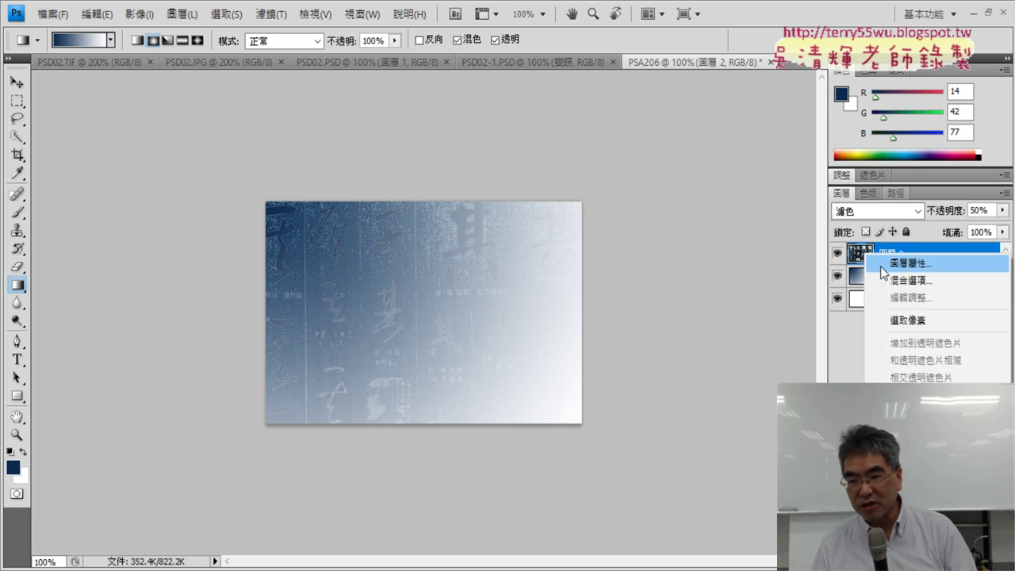
click(852, 350)
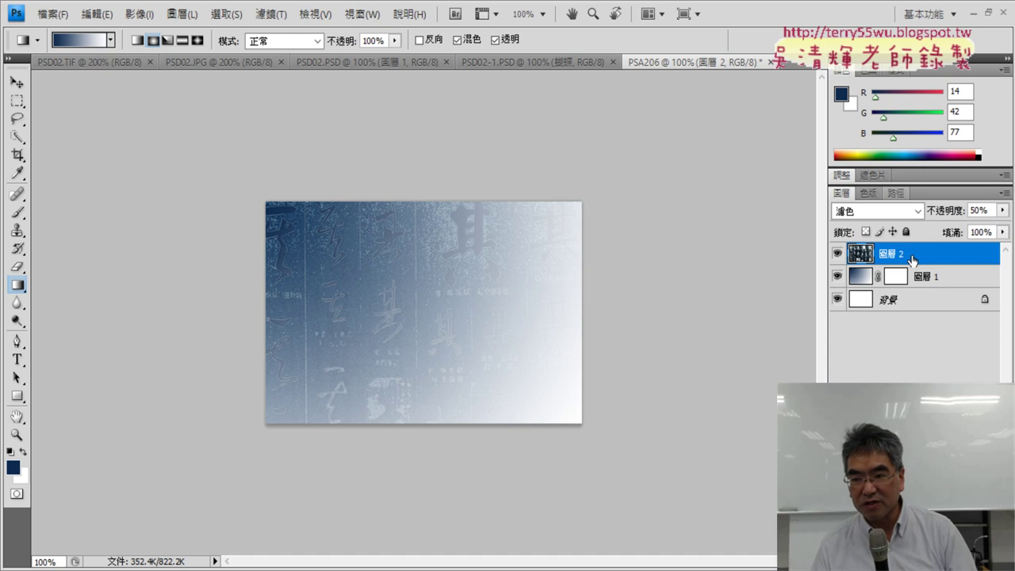
- Reopen 圖層 2's context menu in the Layers panel, ready to duplicate it
right_click(922, 255)
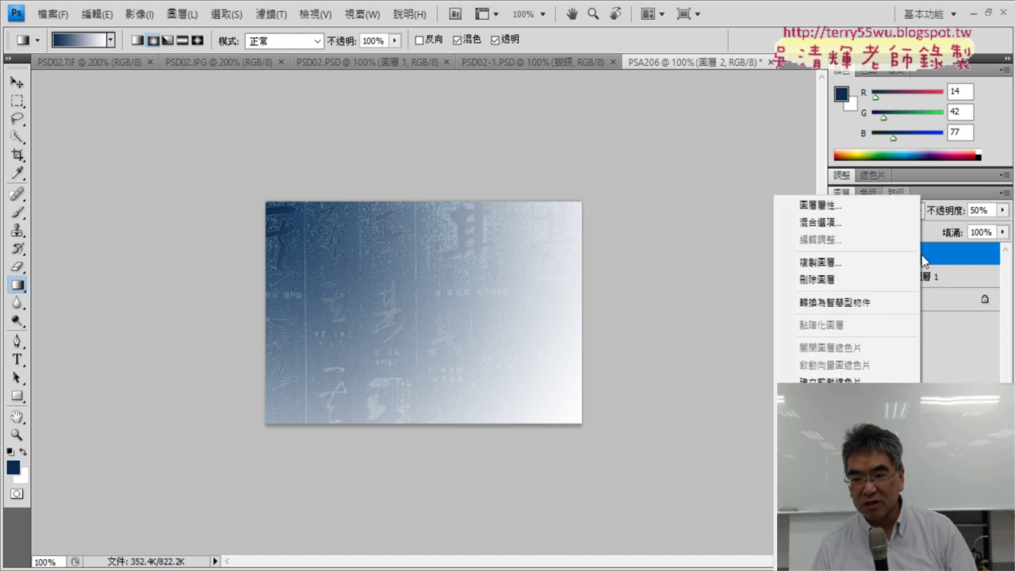
click(922, 255)
right_click(857, 256)
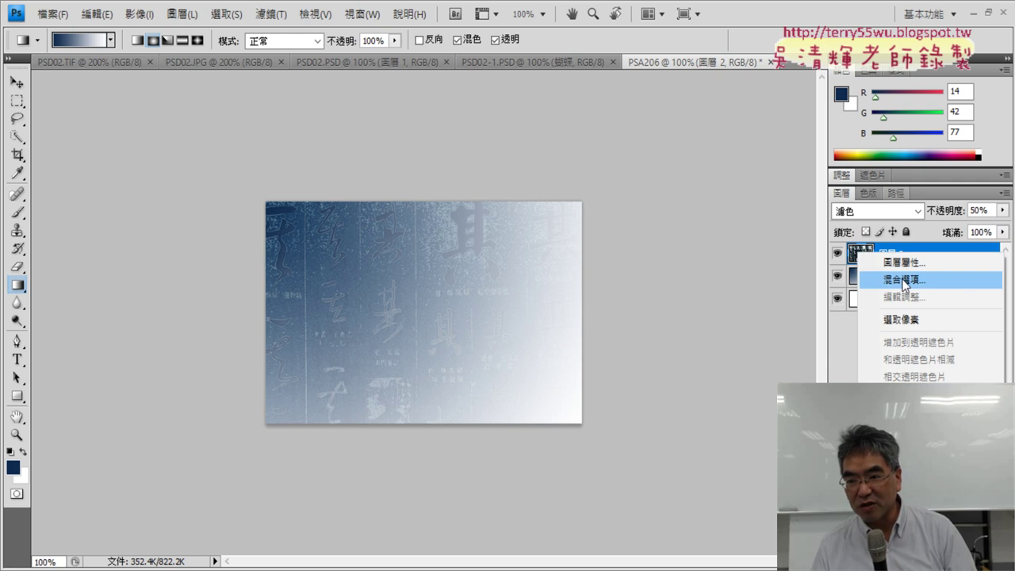
click(835, 360)
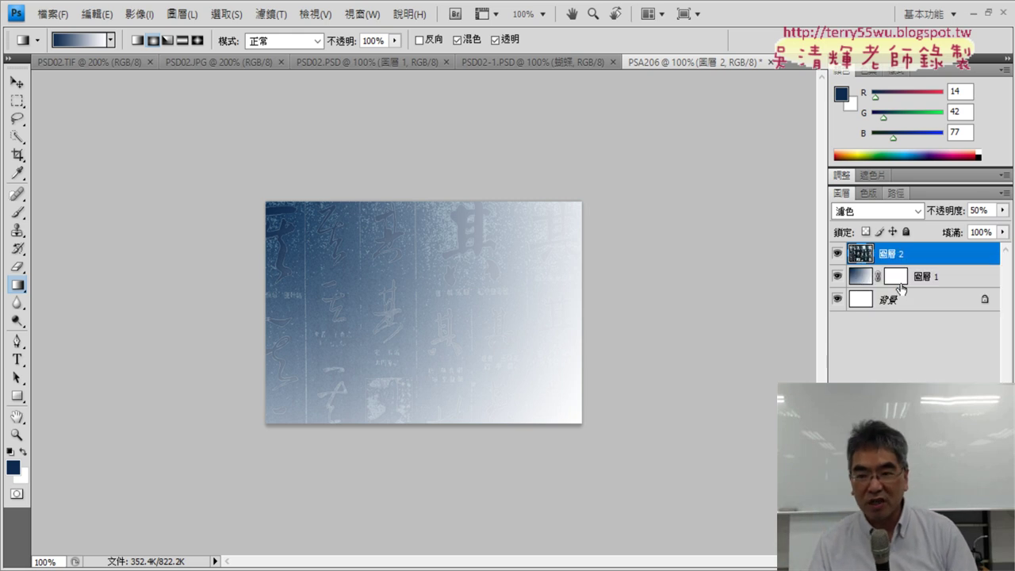
right_click(941, 253)
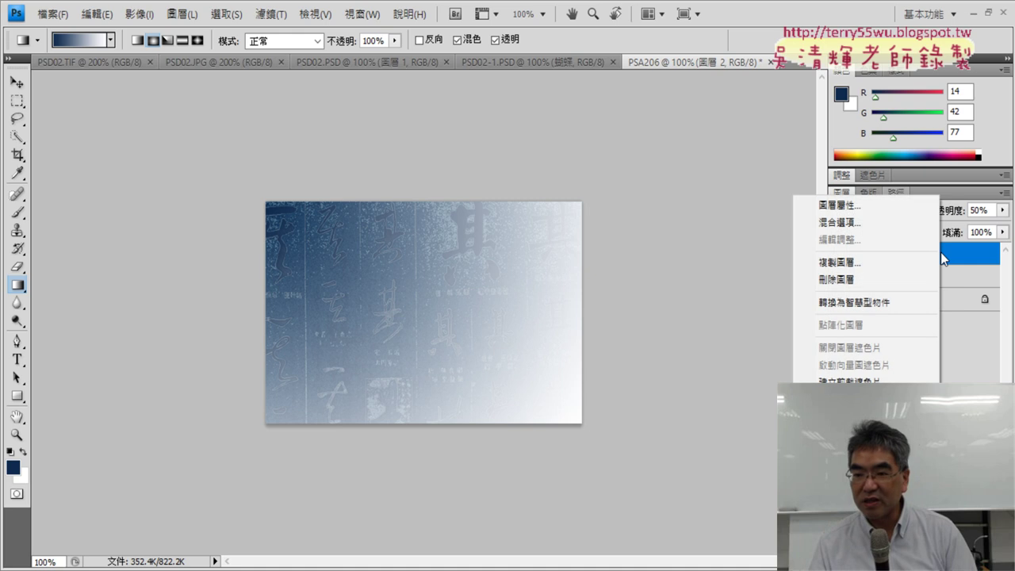
- Duplicate 圖層 2 as a new layer named 圖層3
click(862, 260)
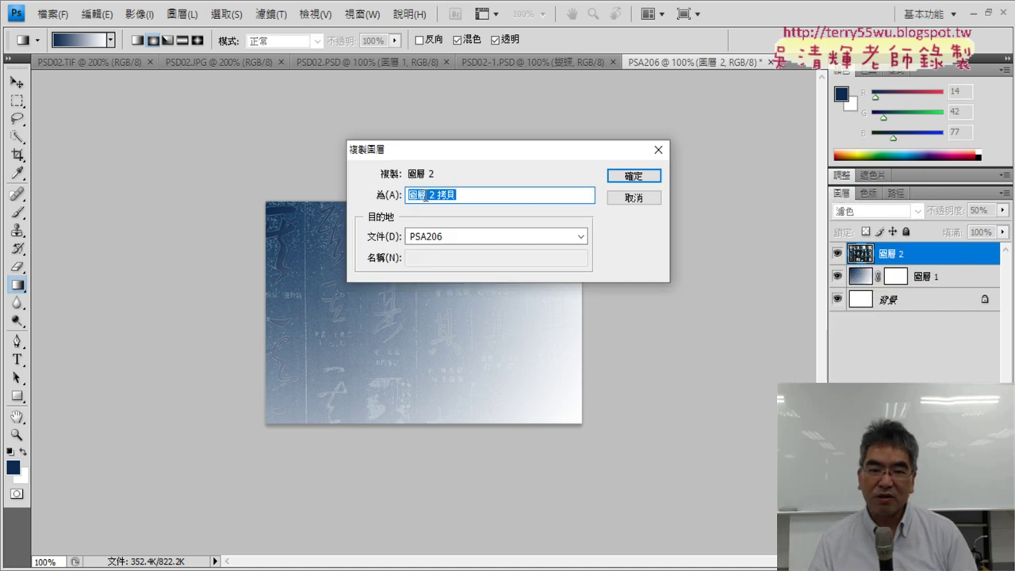
drag(431, 197, 555, 195)
text(3)
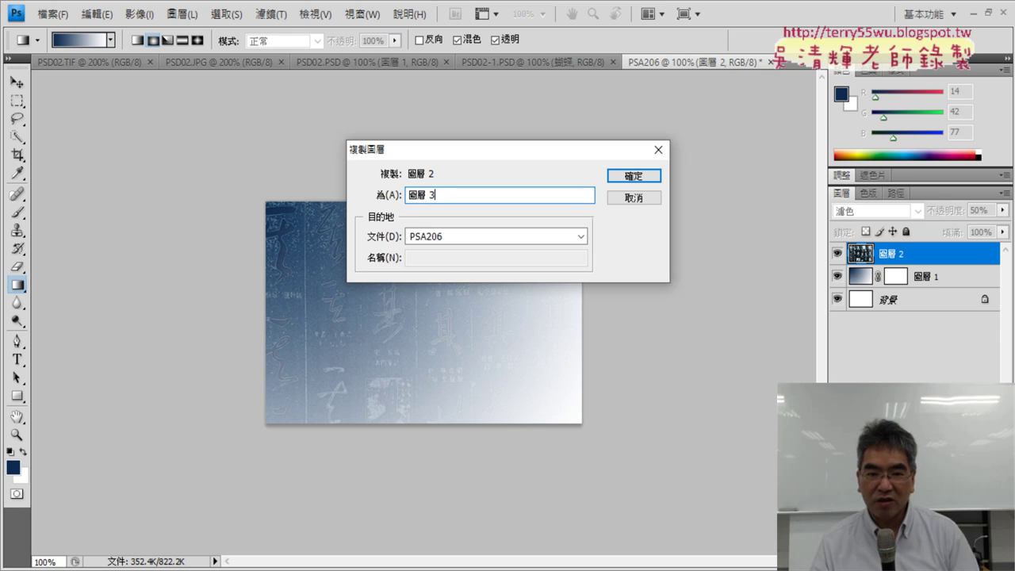
click(426, 194)
key(Delete)
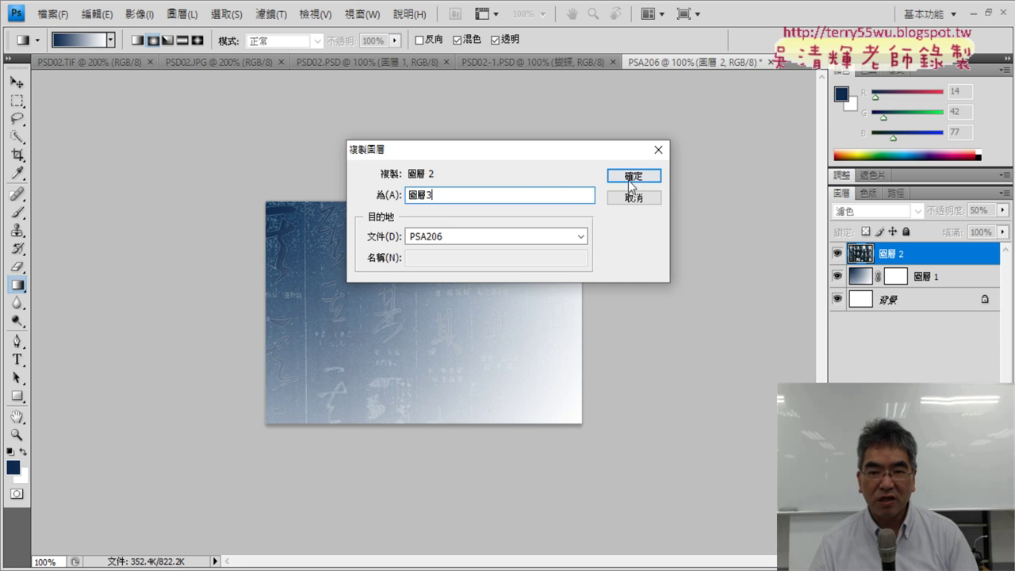
click(633, 177)
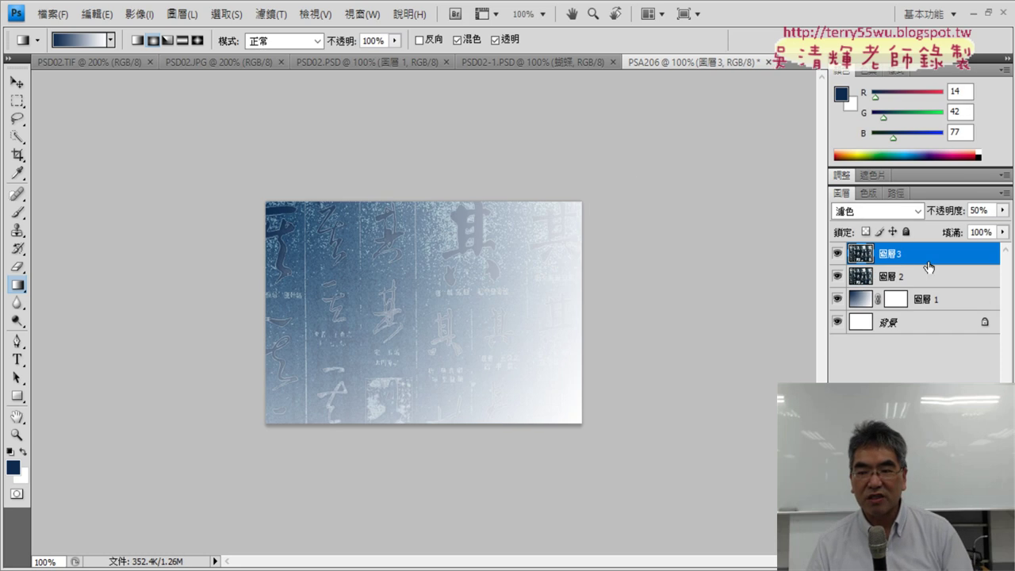
double_click(859, 255)
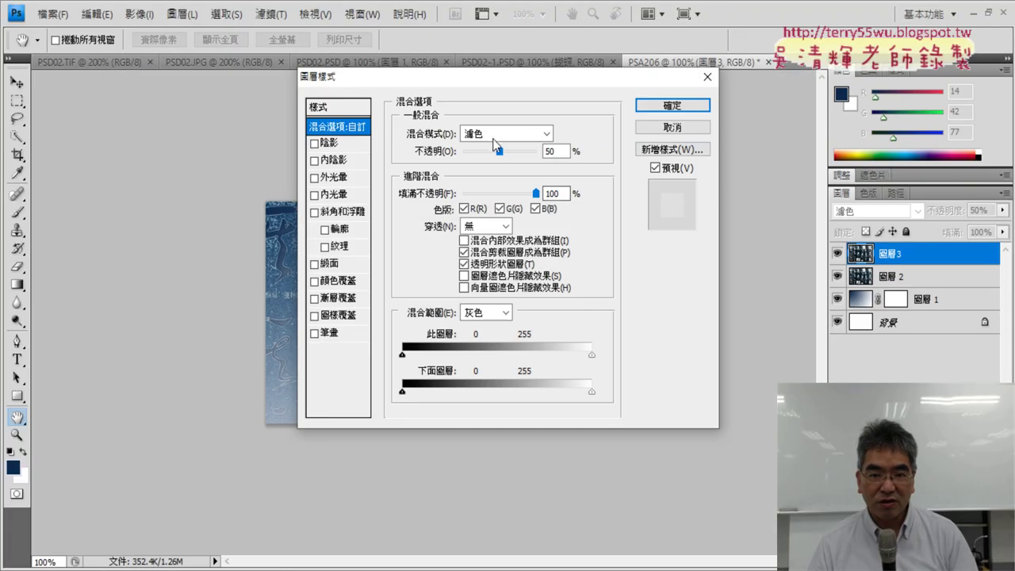
- Set 圖層3's blend mode to Multiply (色彩增值) with 80% opacity
click(497, 136)
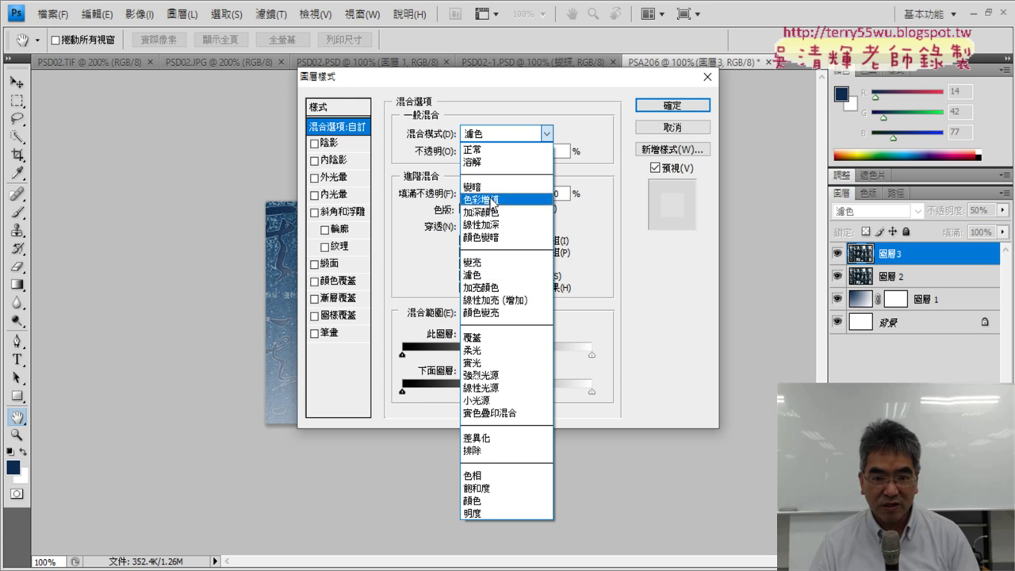
click(494, 200)
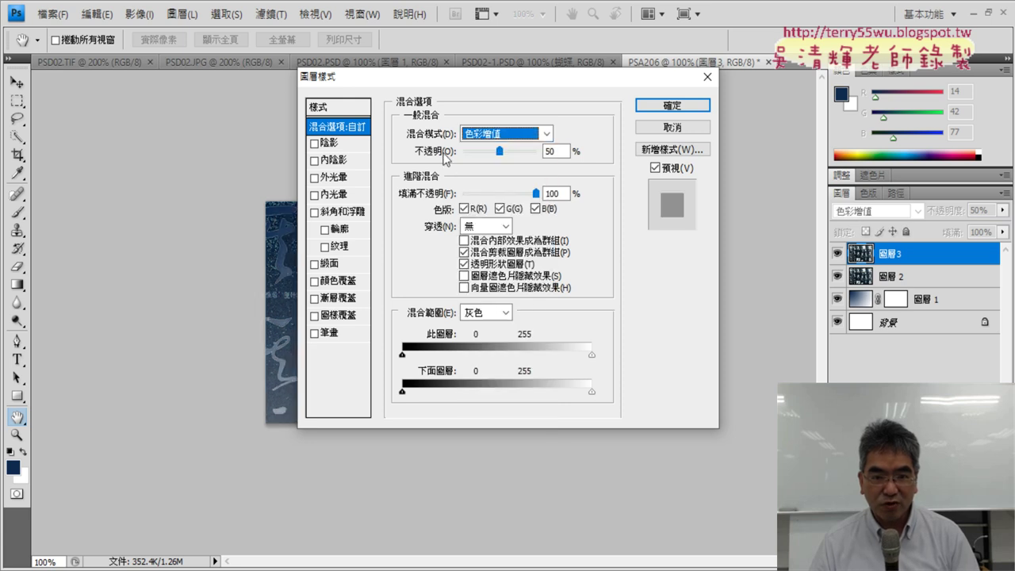
double_click(547, 151)
text(80)
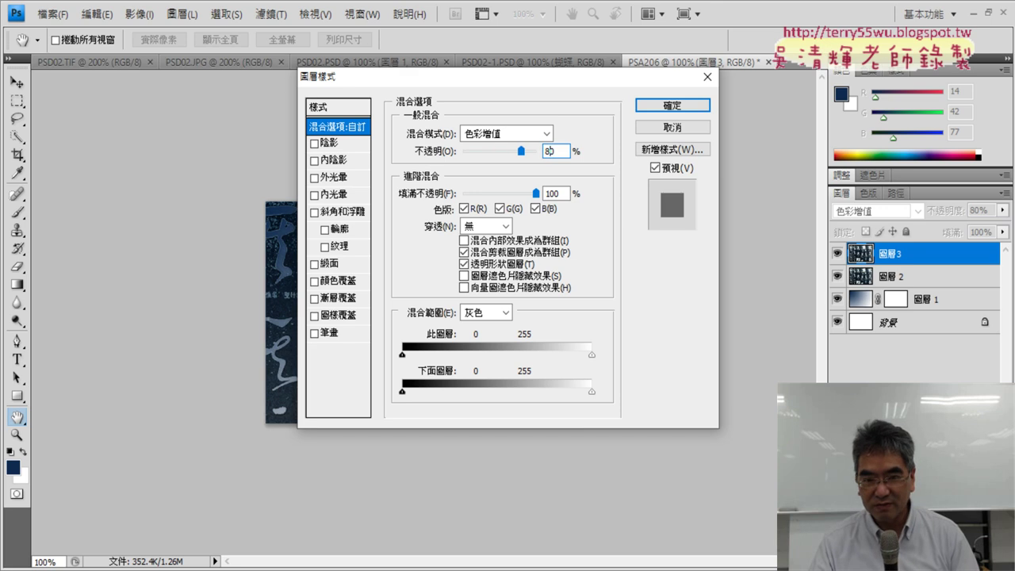
click(670, 104)
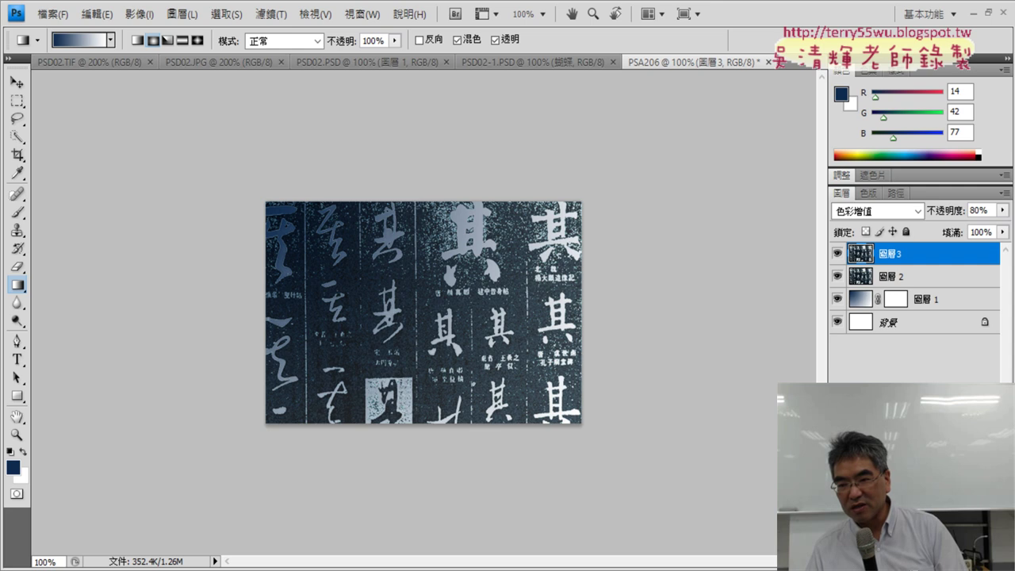
- Select 圖層 1, choose the radial gradient, then review 圖層 2's and 圖層3's blending options
click(867, 304)
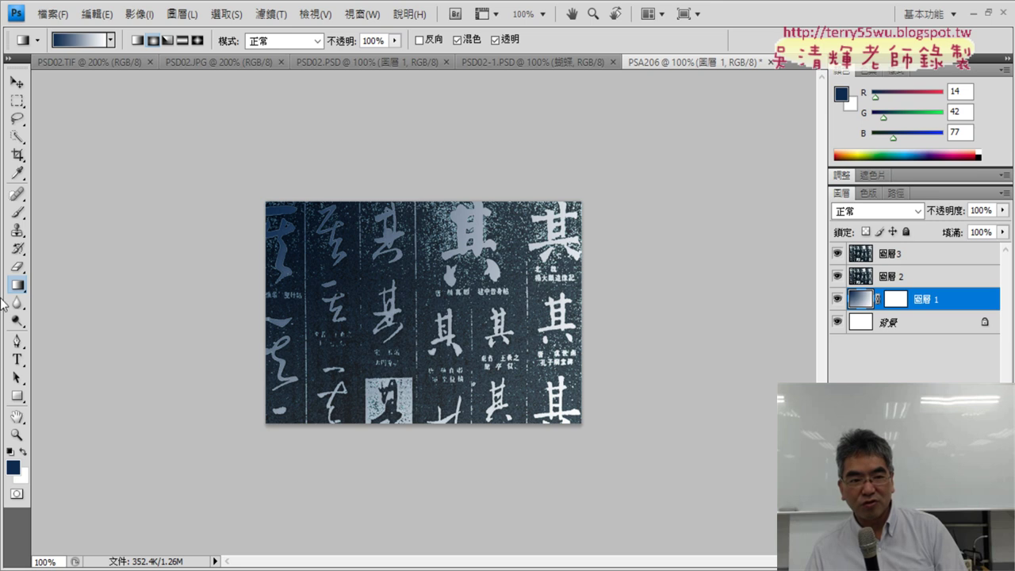
click(149, 43)
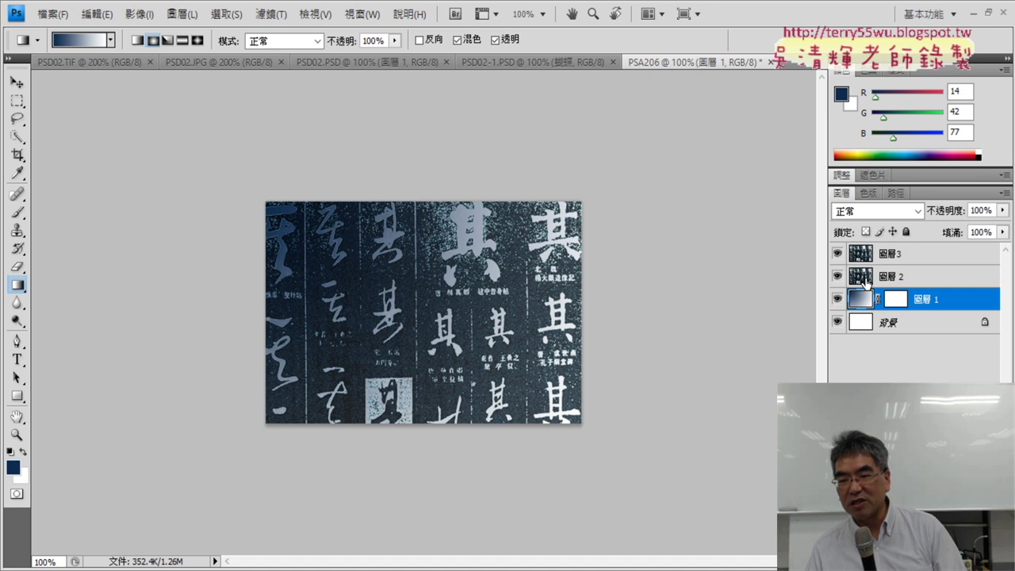
double_click(863, 278)
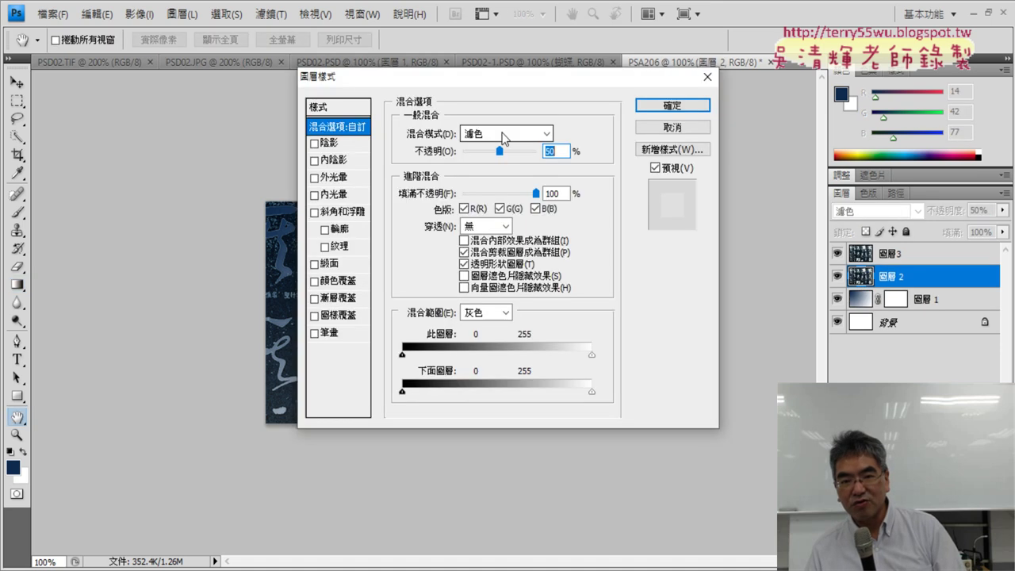
click(651, 129)
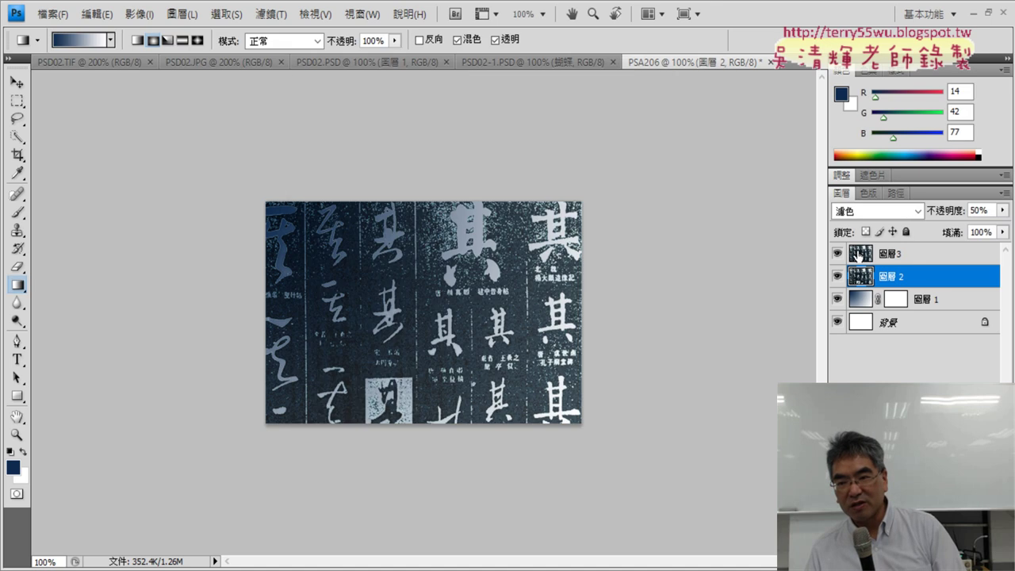
double_click(861, 254)
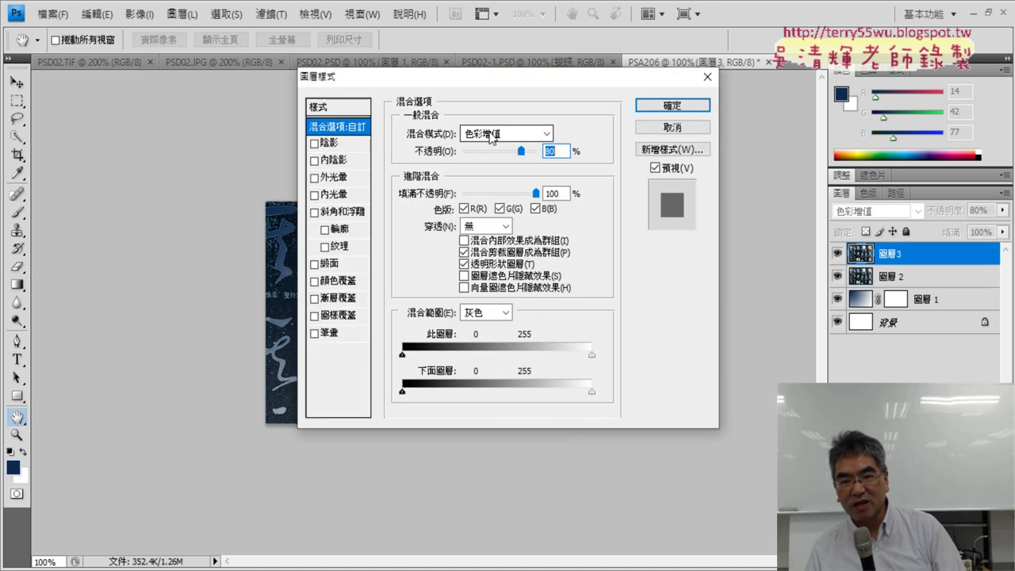